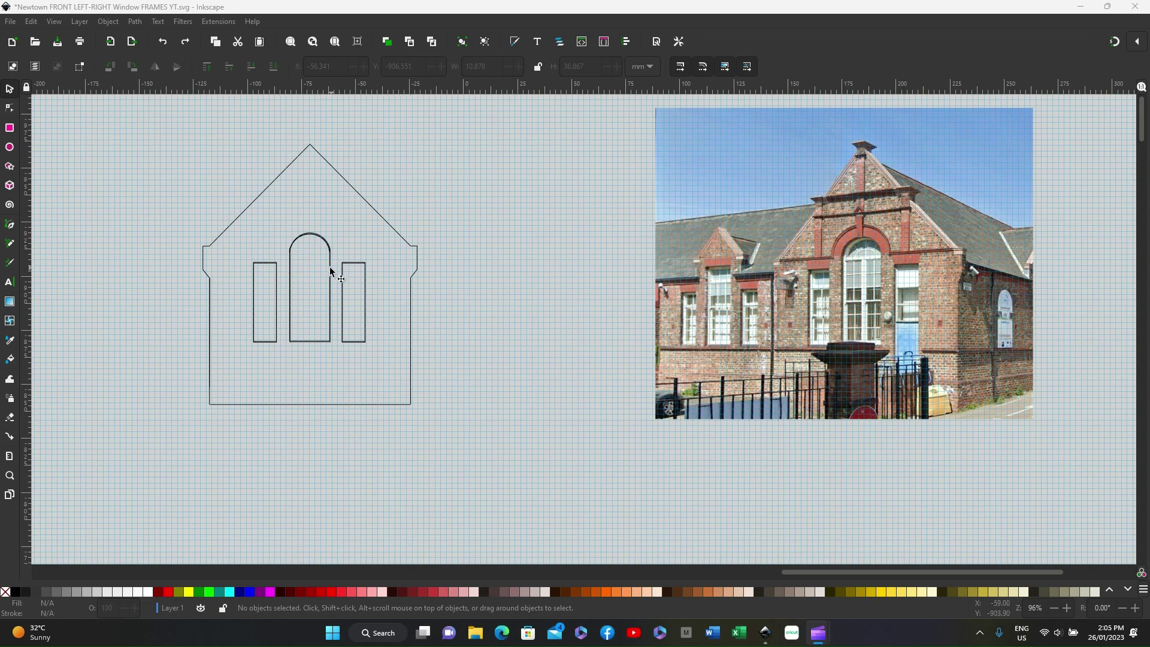
# Step: Move the duplicate left, arched centre and right window outlines into the empty area between the building outline and the photo
pyautogui.moveTo(276, 267); pyautogui.dragTo(497, 258)
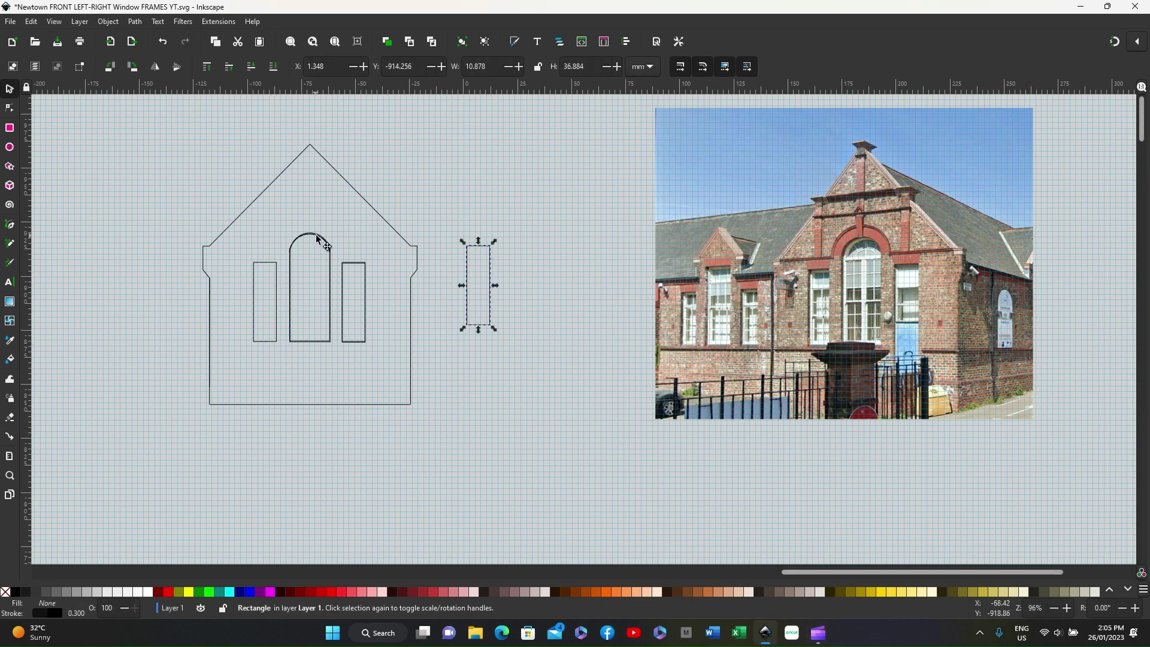
pyautogui.moveTo(317, 242); pyautogui.dragTo(545, 227)
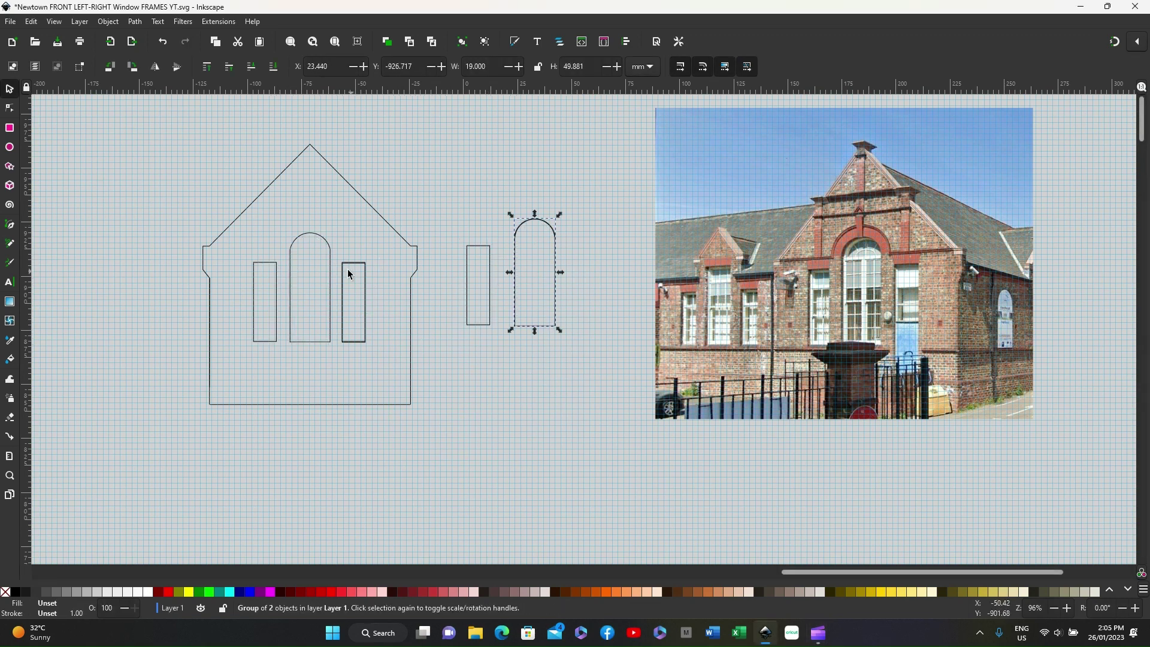
pyautogui.moveTo(354, 266); pyautogui.dragTo(592, 251)
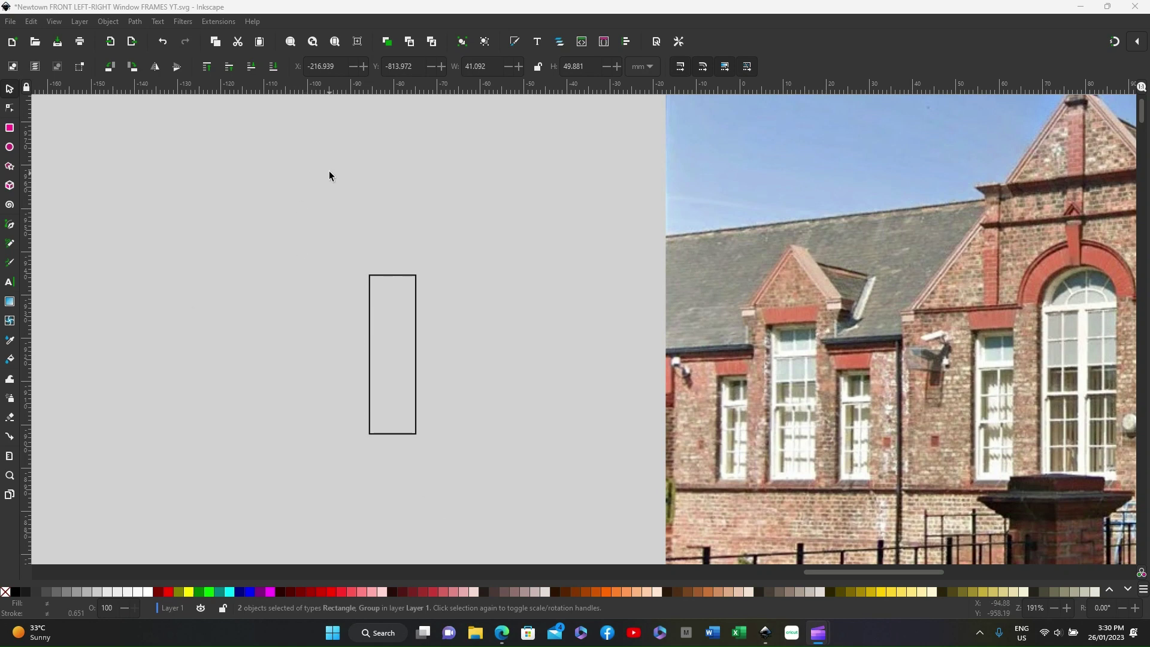
# Step: Draw a rectangle about 9.4 mm wide and 20.8 mm high, above and to the left of the narrow window outline
pyautogui.click(9, 128)
pyautogui.moveTo(236, 200); pyautogui.dragTo(278, 289)
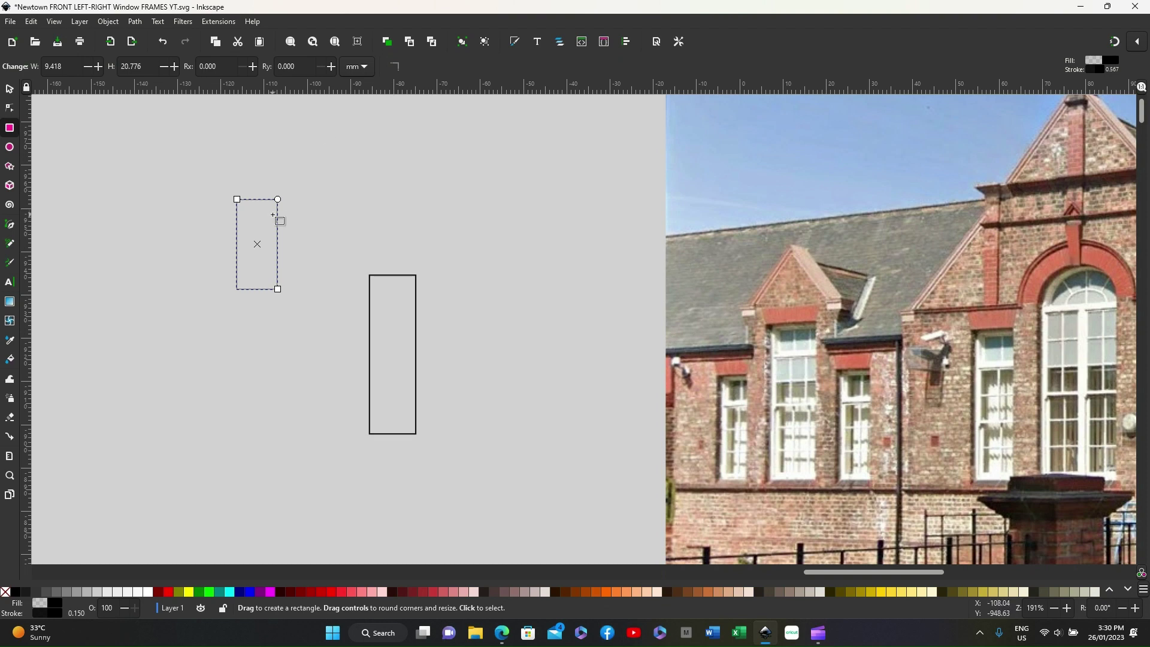
pyautogui.click(159, 216)
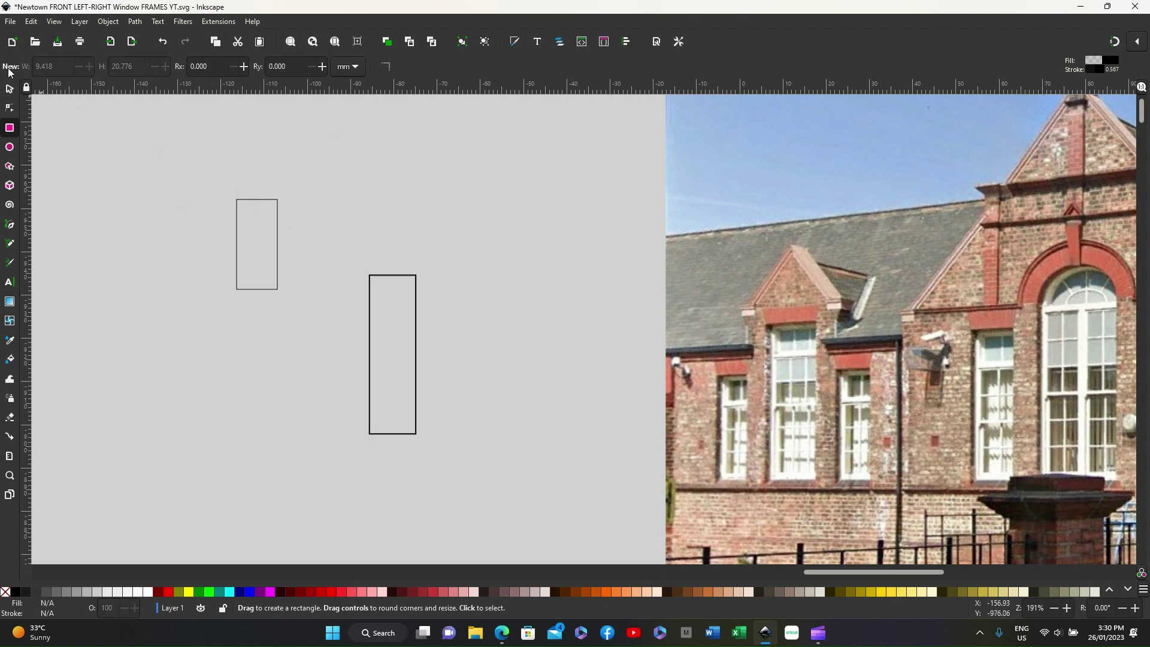
# Step: Resize the small rectangle to a single window pane 3.5 mm wide and 6 mm high
pyautogui.click(9, 89)
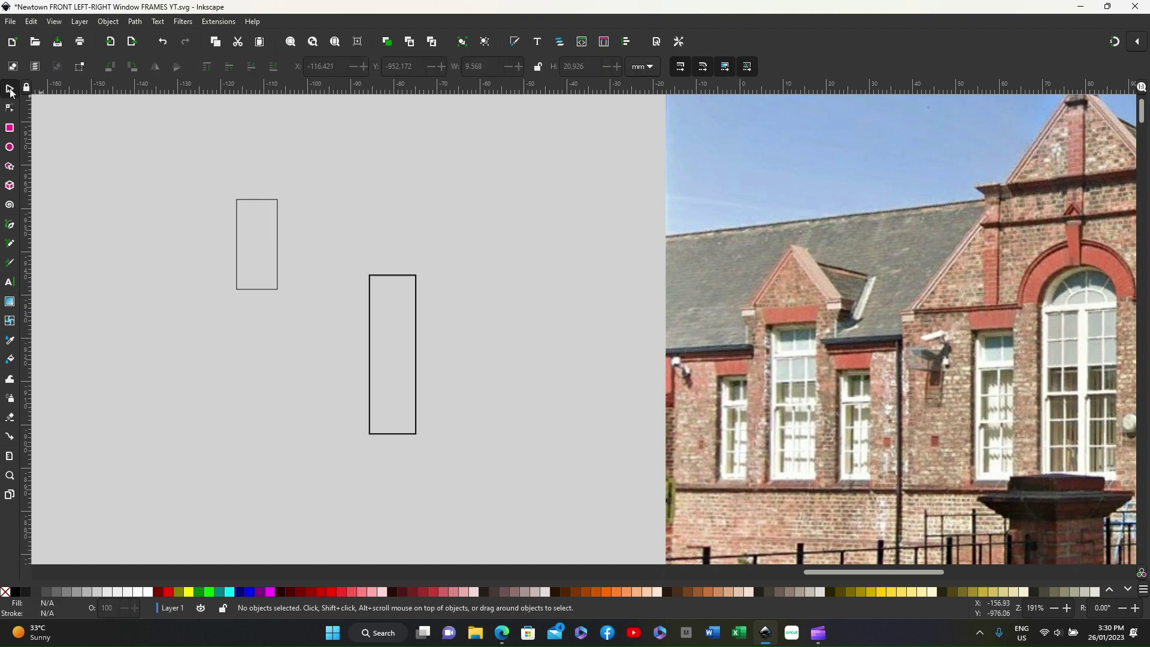
pyautogui.click(258, 200)
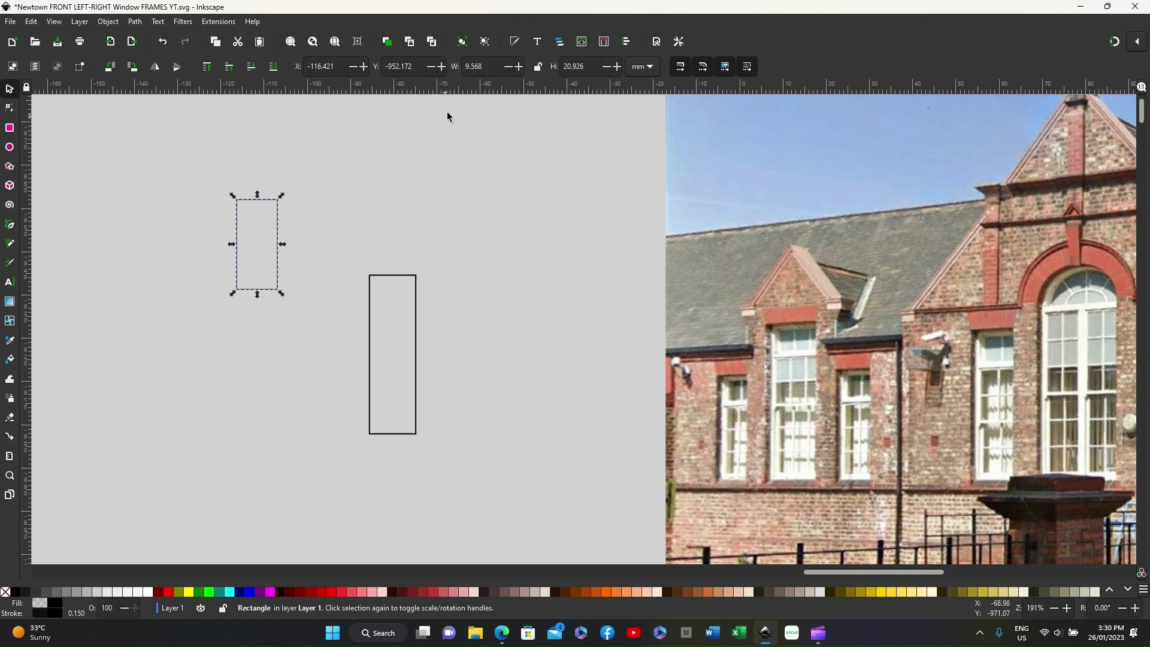
pyautogui.doubleClick(467, 66)
pyautogui.write('3.5')
pyautogui.press('Tab')
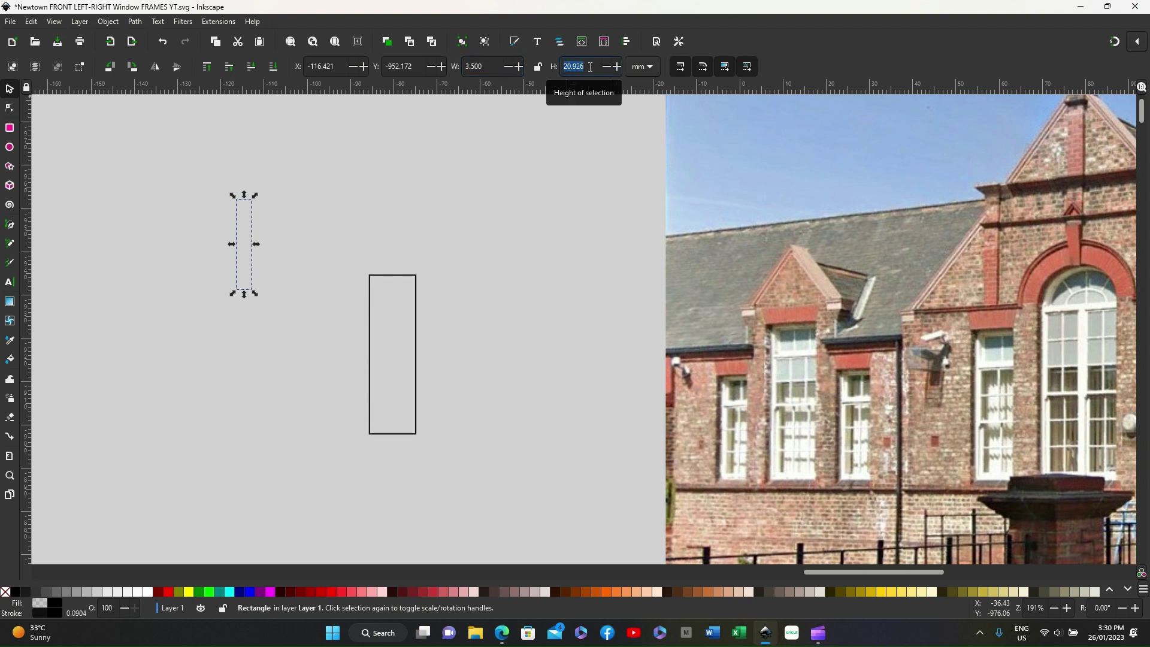
pyautogui.write('6')
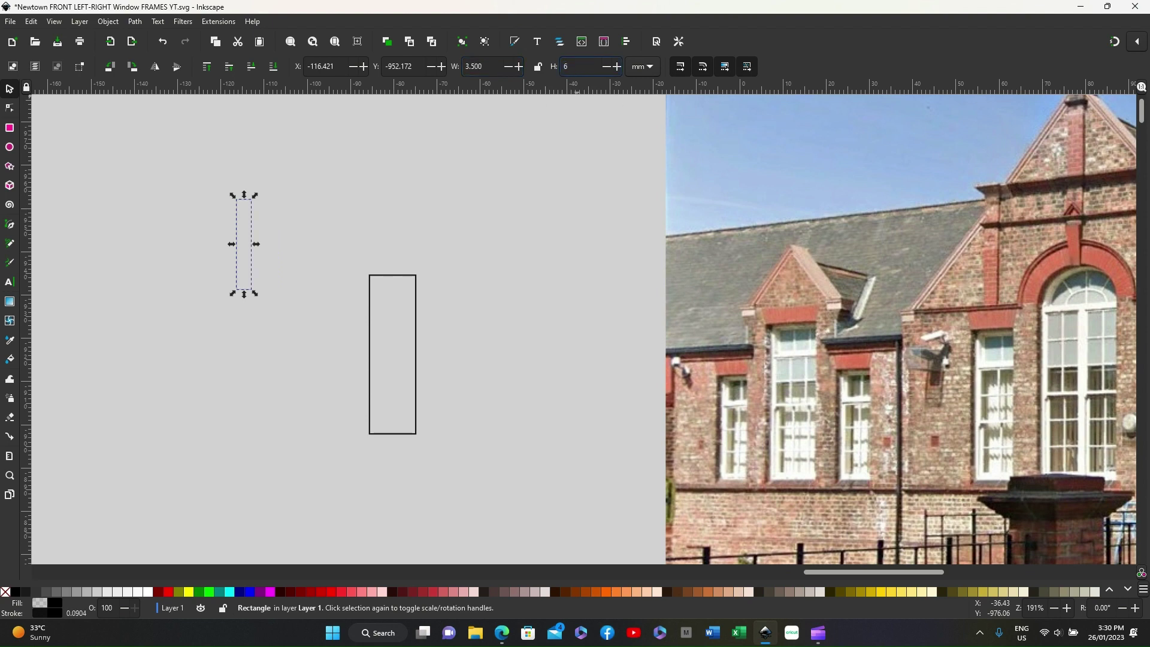
pyautogui.write('mm')
pyautogui.press('Return')
pyautogui.click(277, 302)
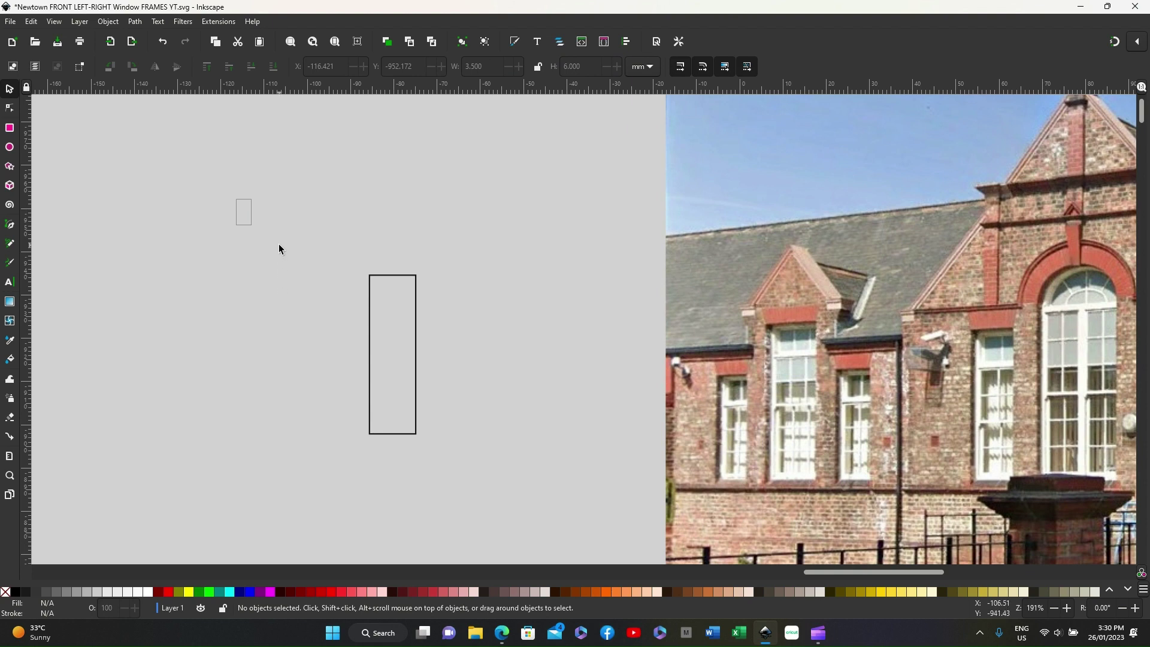
# Step: Duplicate the window pane and place the copy to its right, leaving a gap between them
pyautogui.click(244, 202)
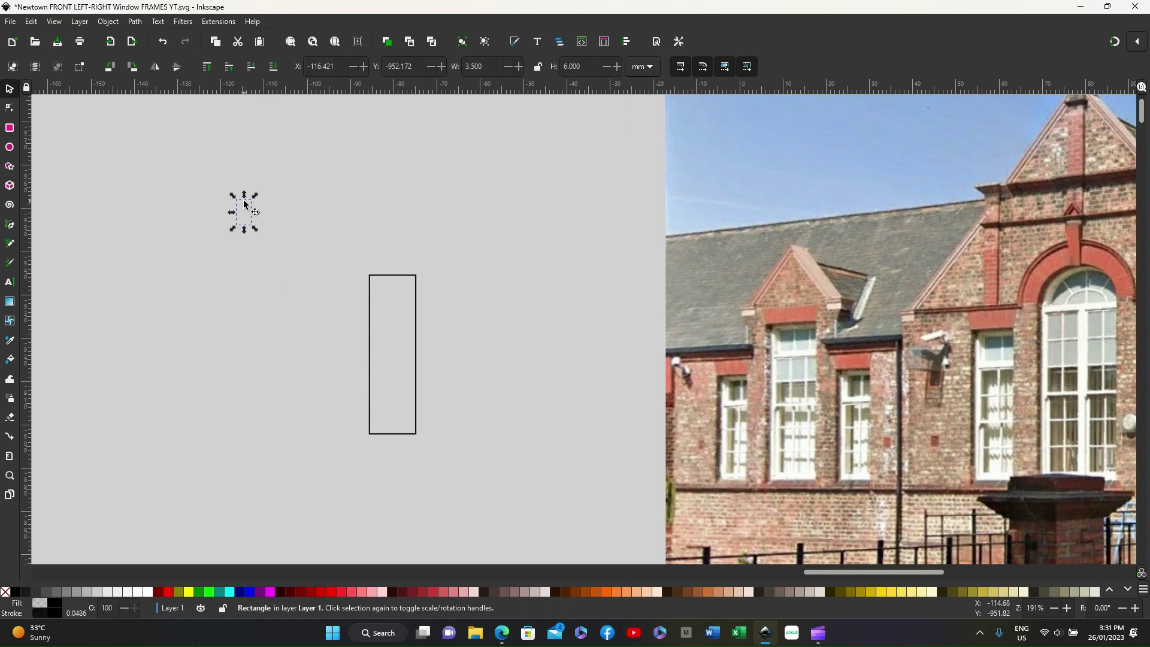
pyautogui.rightClick(245, 201)
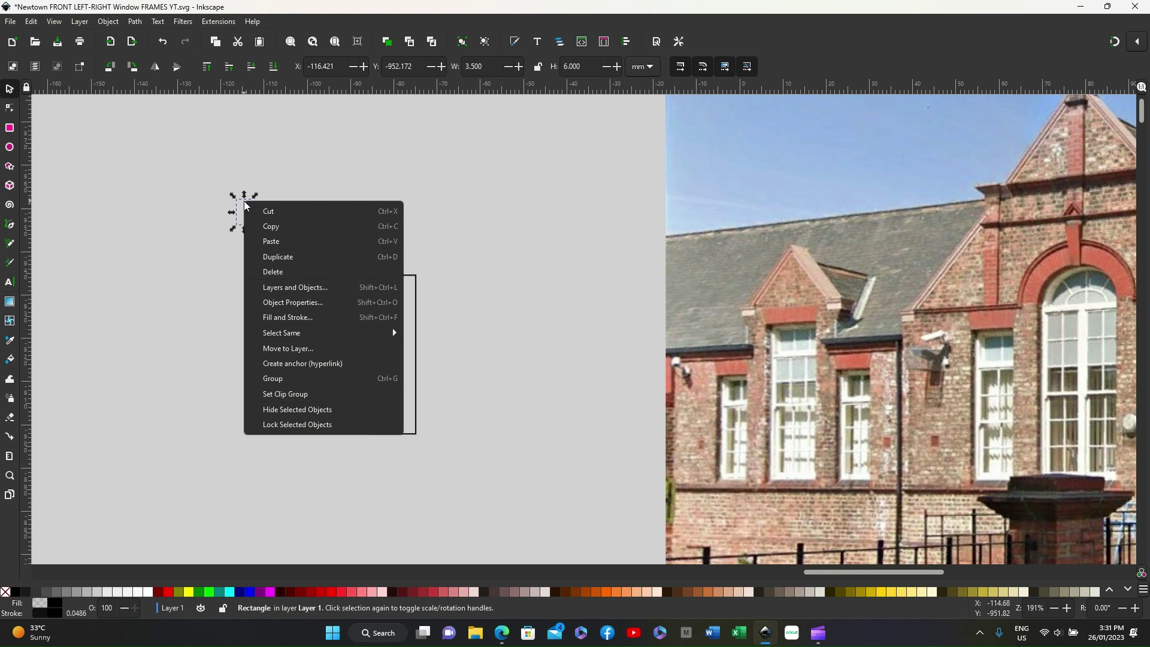
pyautogui.click(279, 256)
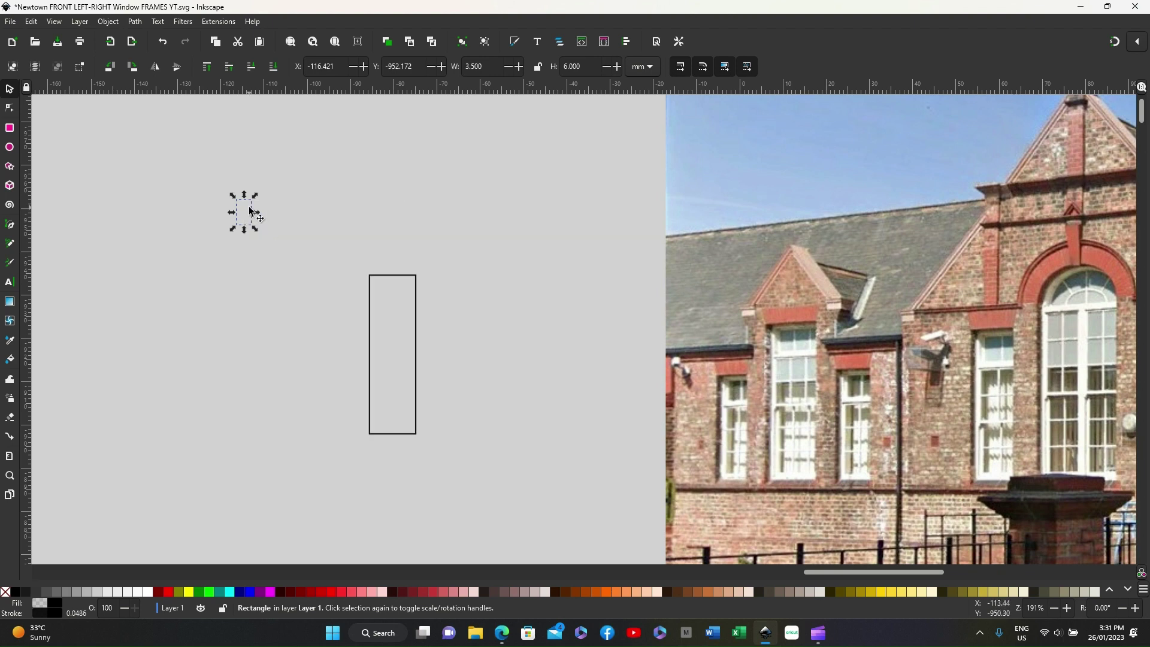
pyautogui.moveTo(252, 211); pyautogui.dragTo(289, 210)
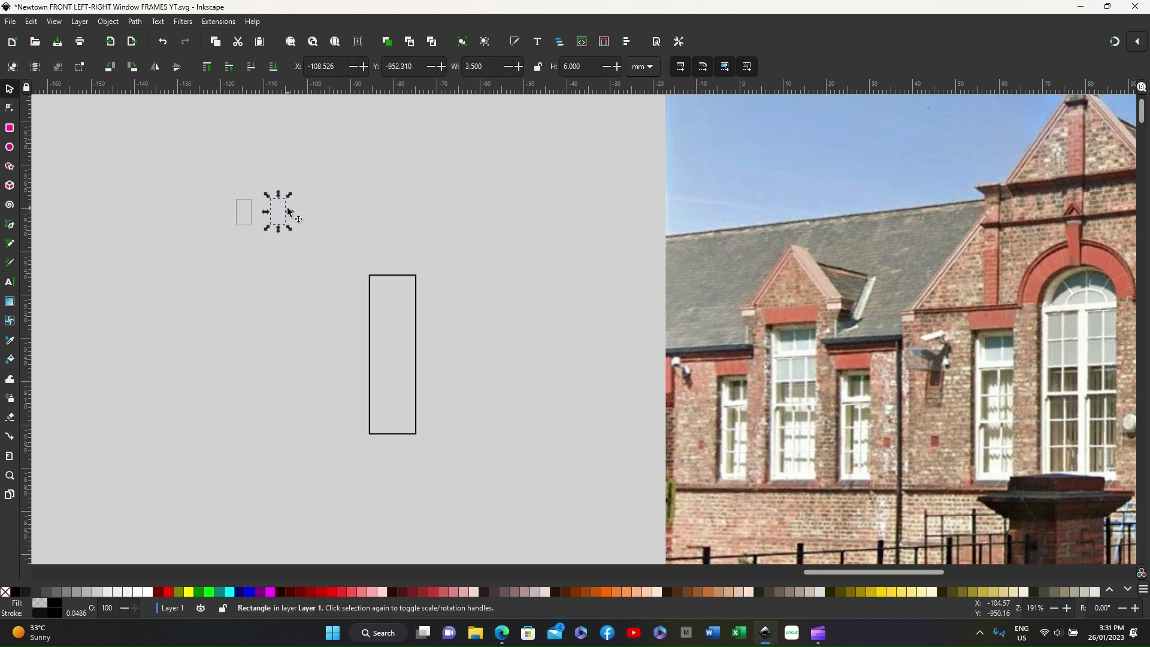
# Step: Duplicate the pair of panes and place the copies directly below as a second row
pyautogui.moveTo(214, 187); pyautogui.dragTo(297, 244)
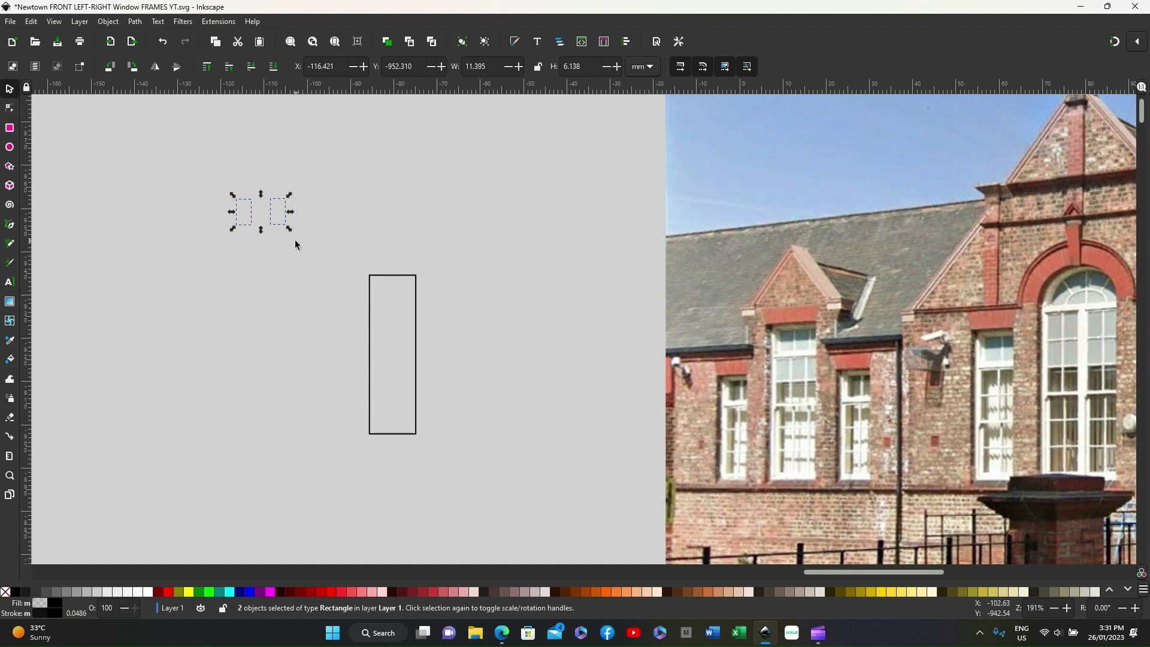
pyautogui.rightClick(280, 225)
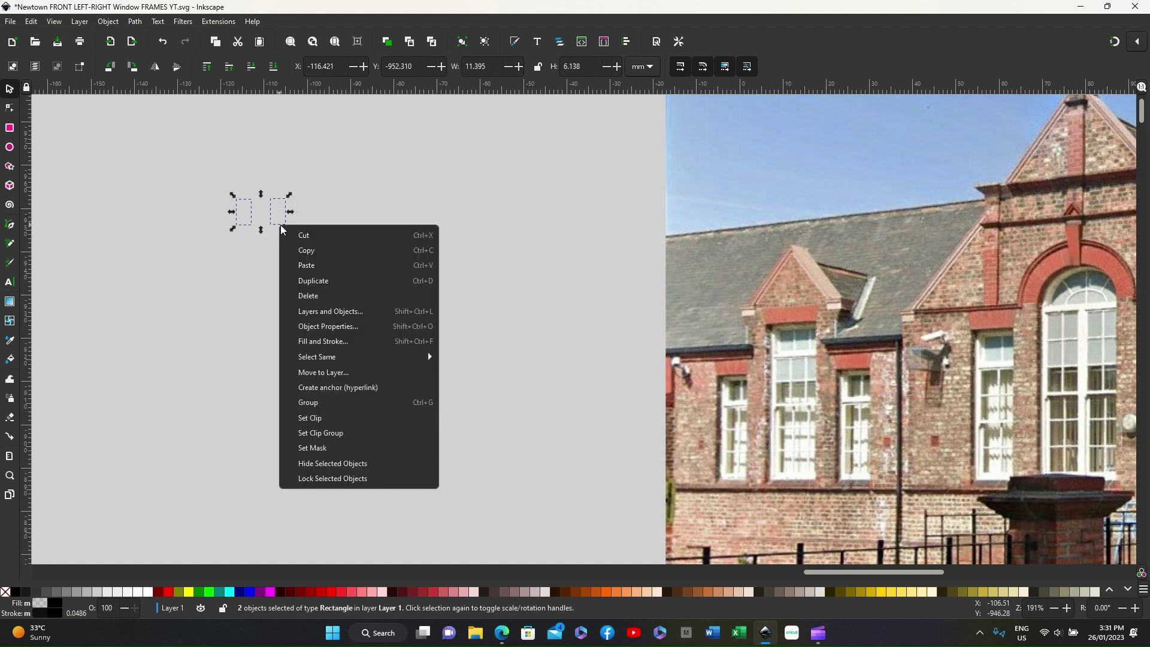
pyautogui.click(314, 281)
pyautogui.moveTo(278, 225); pyautogui.dragTo(275, 273)
# Step: Duplicate all four panes and place the copies below as the third and fourth rows
pyautogui.moveTo(226, 190); pyautogui.dragTo(301, 296)
pyautogui.rightClick(285, 266)
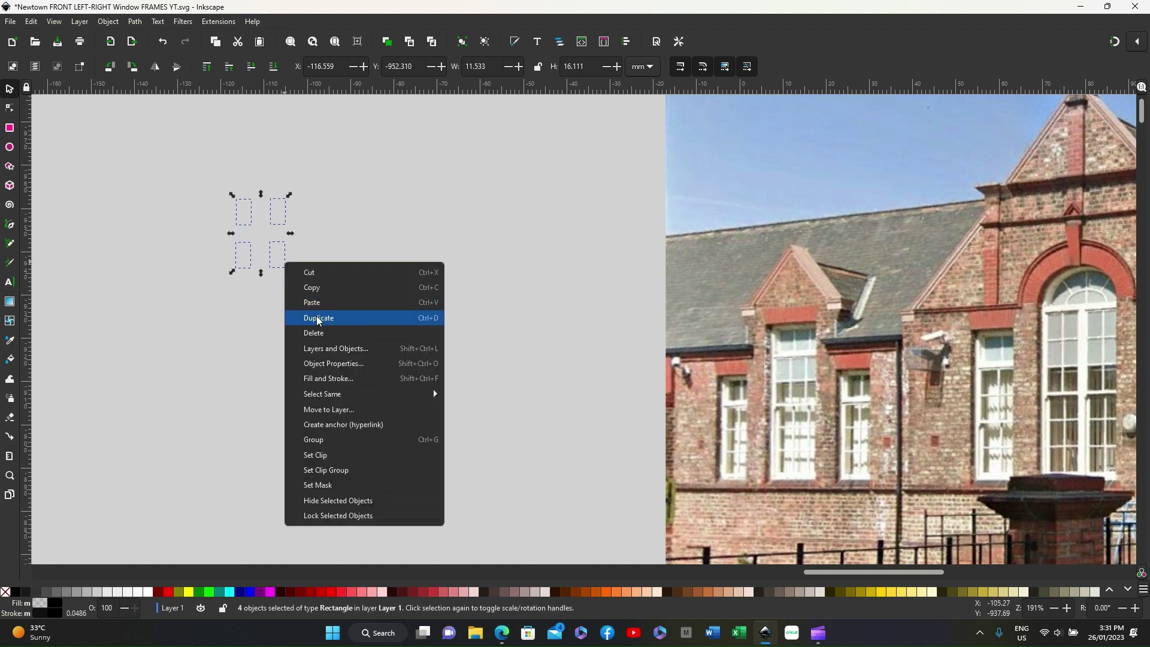
pyautogui.click(320, 321)
pyautogui.moveTo(273, 273); pyautogui.dragTo(274, 360)
# Step: Duplicate the top pair of panes and place the copies beneath the others as the fifth row
pyautogui.moveTo(223, 184); pyautogui.dragTo(304, 230)
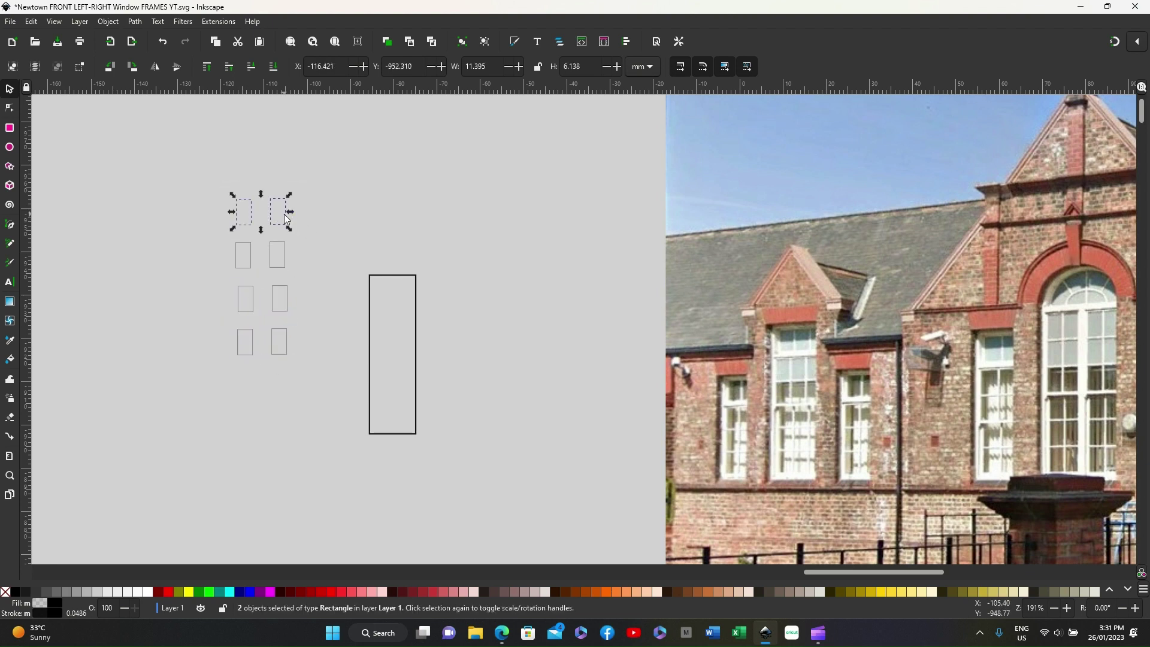
pyautogui.rightClick(284, 214)
pyautogui.click(319, 272)
pyautogui.moveTo(273, 215); pyautogui.dragTo(274, 385)
pyautogui.click(354, 199)
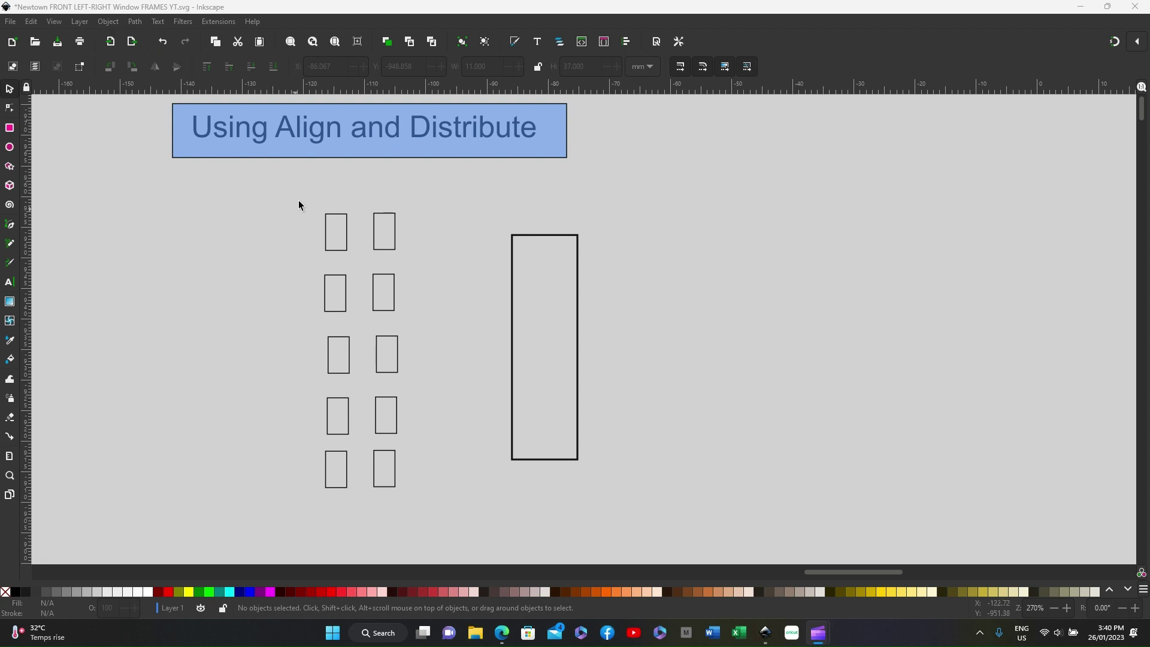
# Step: Arrange the ten panes in a grid of 5 rows and 2 columns with 1 mm horizontal and vertical spacing
pyautogui.moveTo(299, 193); pyautogui.dragTo(446, 529)
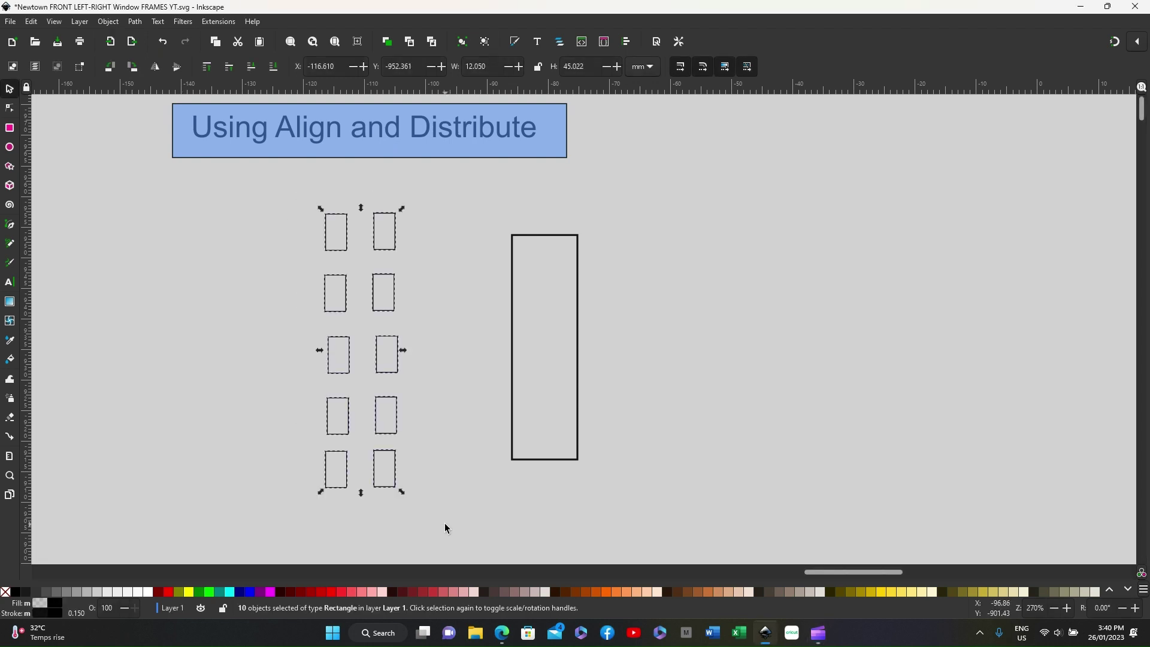
pyautogui.click(108, 22)
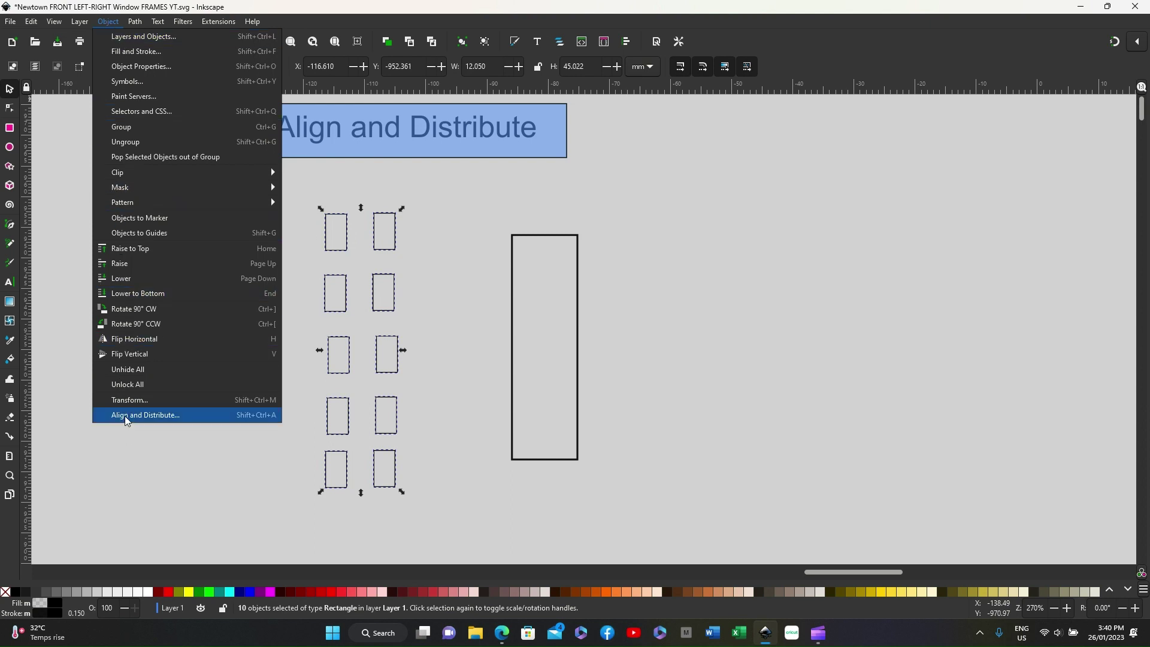
pyautogui.click(167, 417)
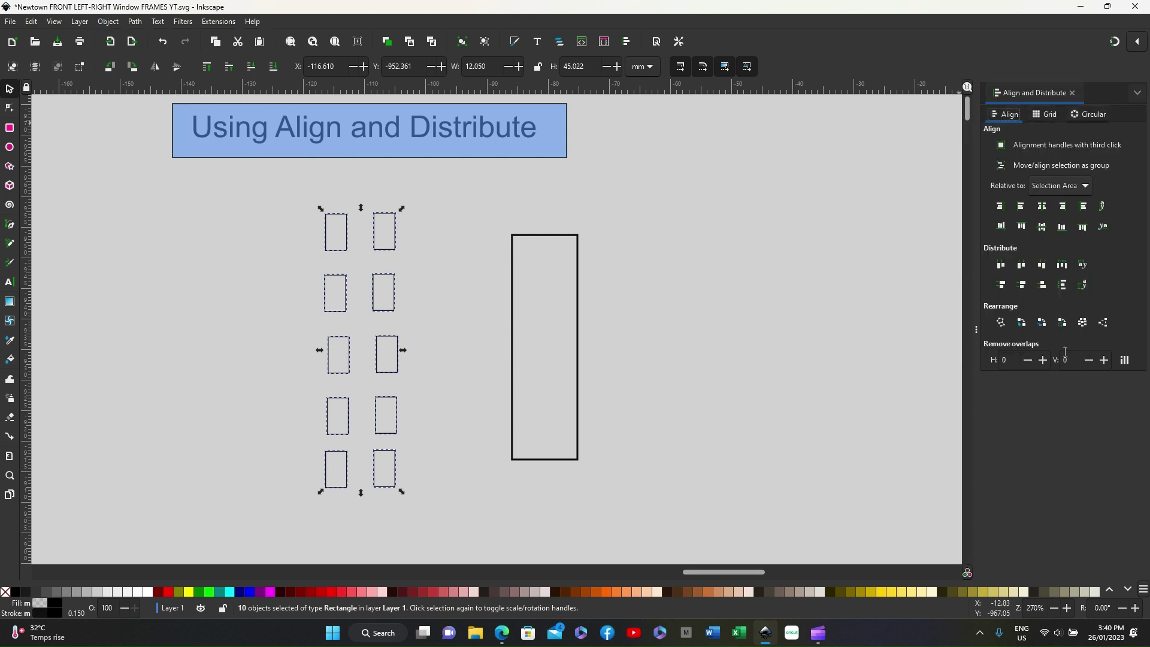
pyautogui.click(1046, 115)
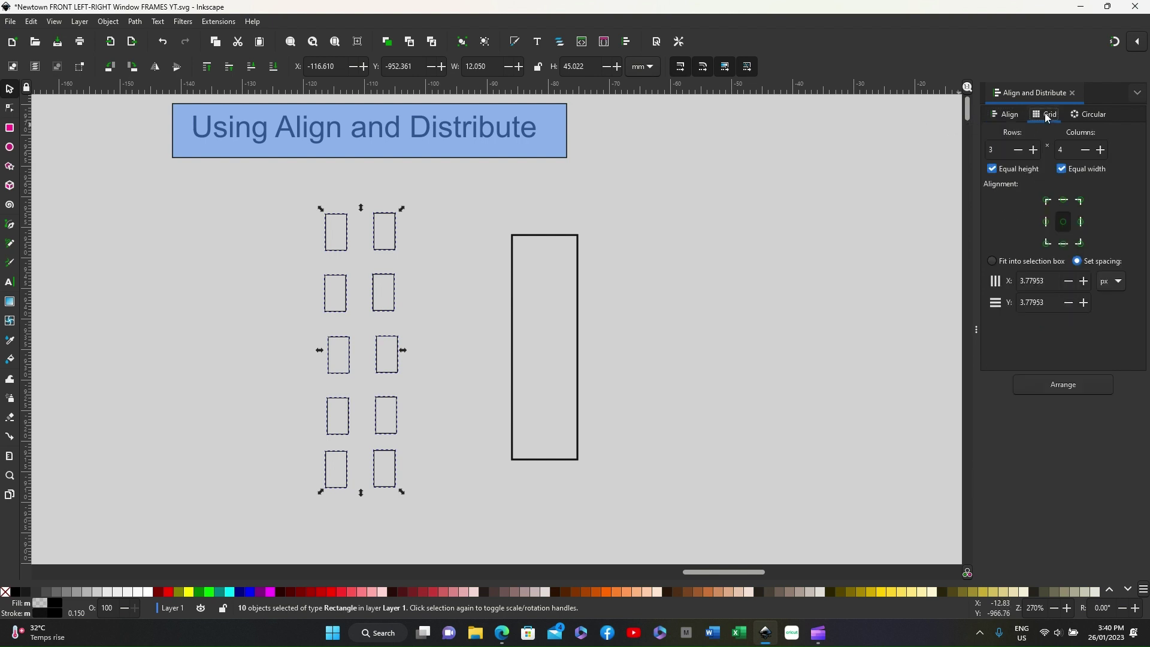
pyautogui.click(1036, 150)
pyautogui.click(1036, 149)
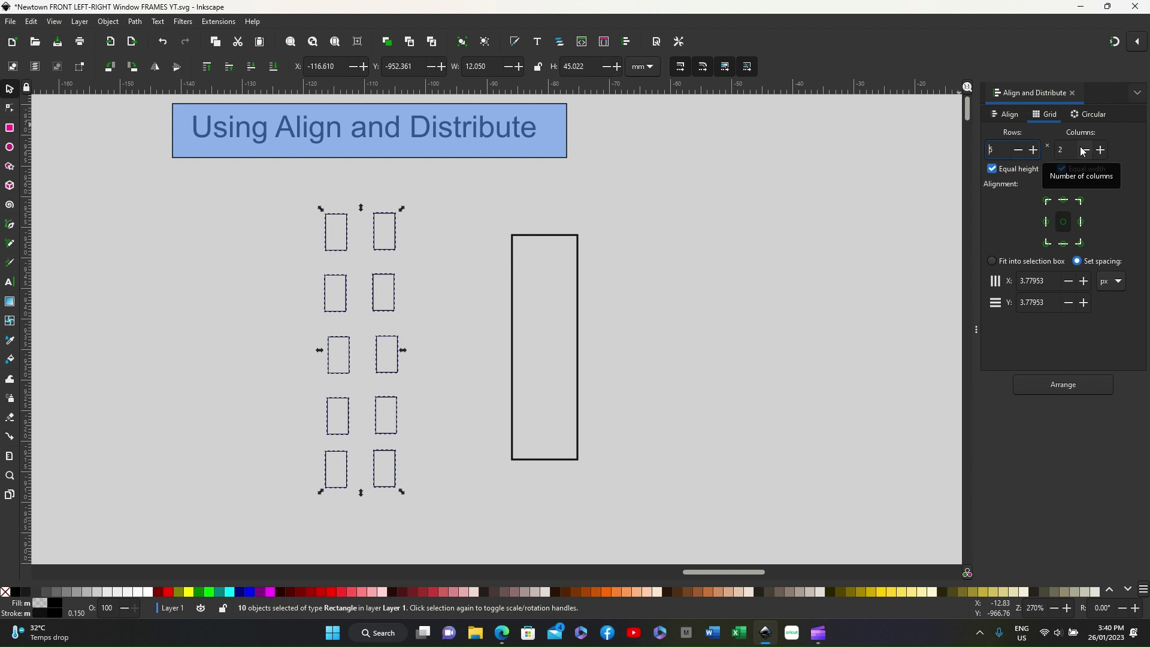
pyautogui.click(1121, 284)
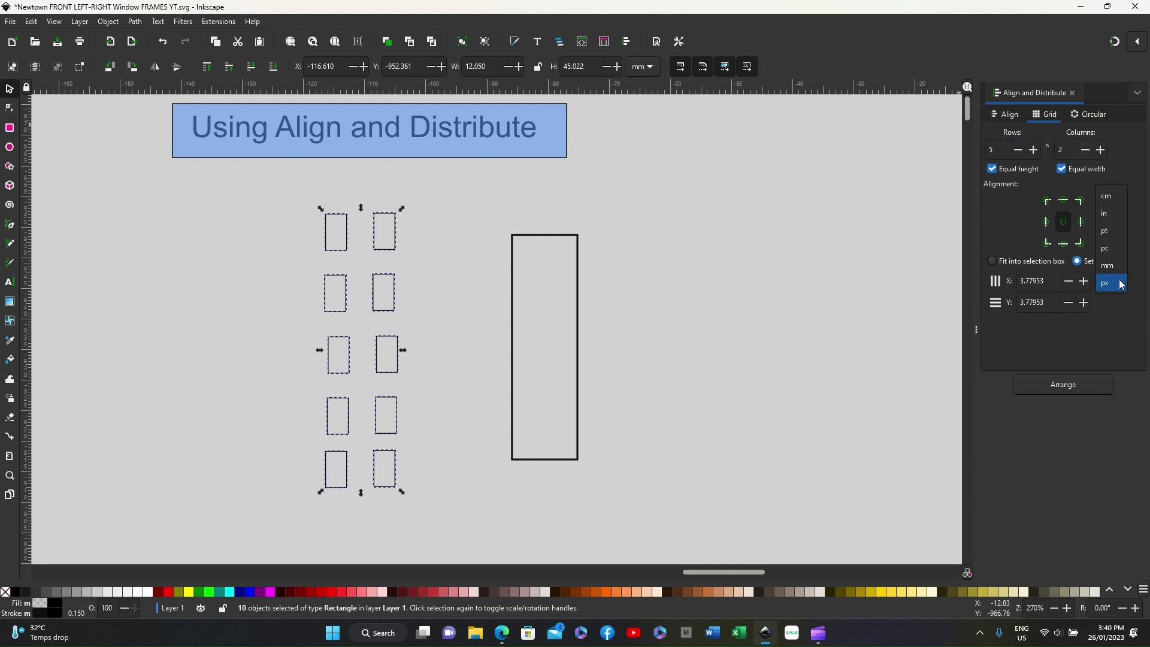
pyautogui.click(1108, 267)
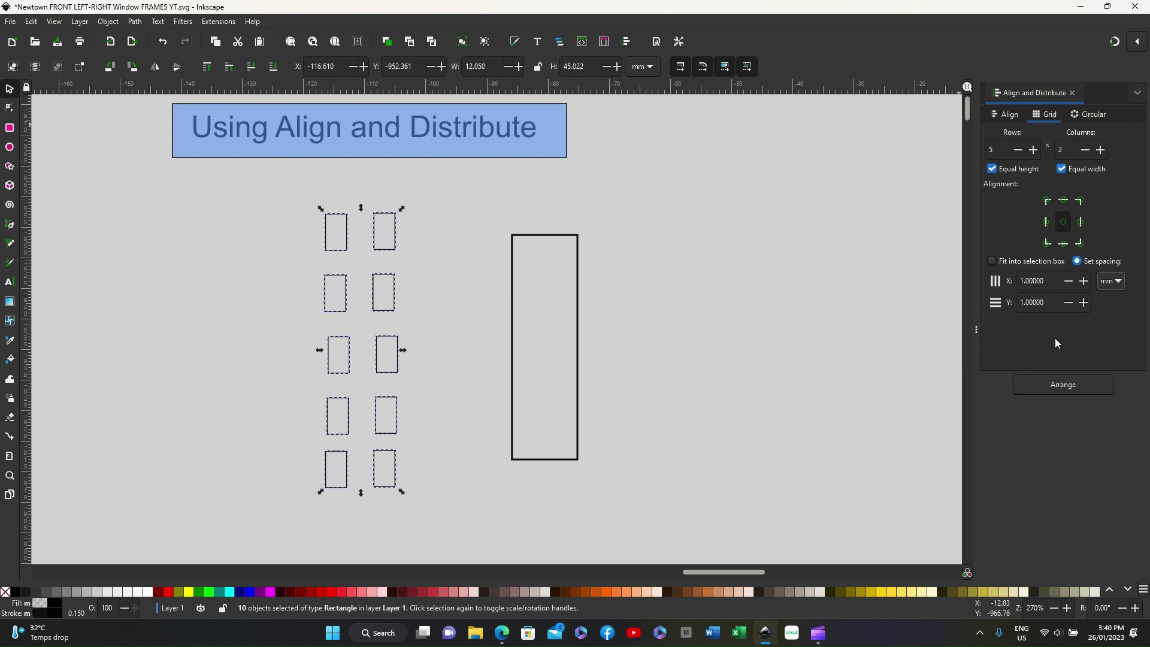
pyautogui.click(1061, 386)
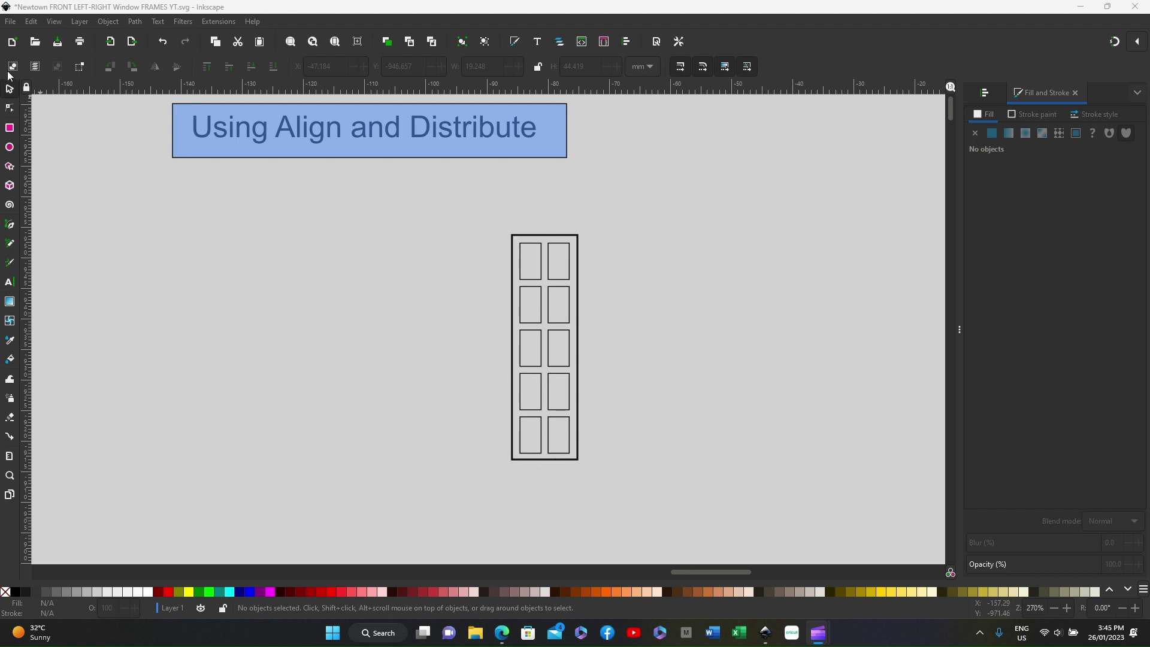
# Step: Draw an outer frame rectangle about 19.3 mm wide and 44.2 mm high around the window outline and its panes
pyautogui.click(9, 90)
pyautogui.click(10, 128)
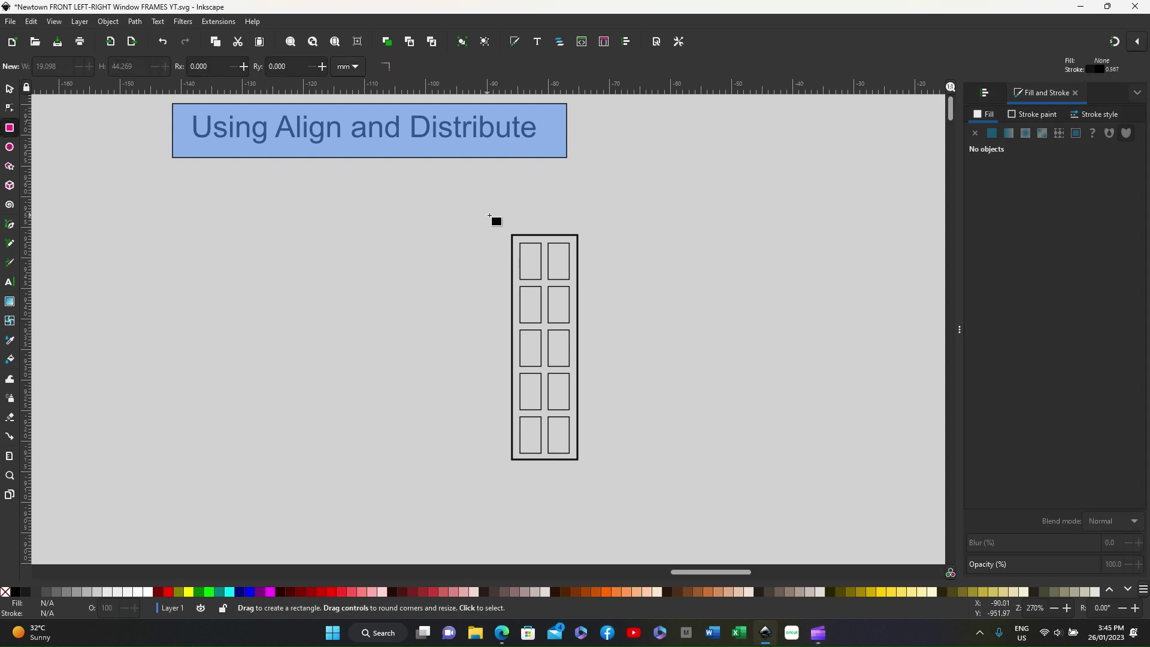
pyautogui.moveTo(490, 215); pyautogui.dragTo(605, 486)
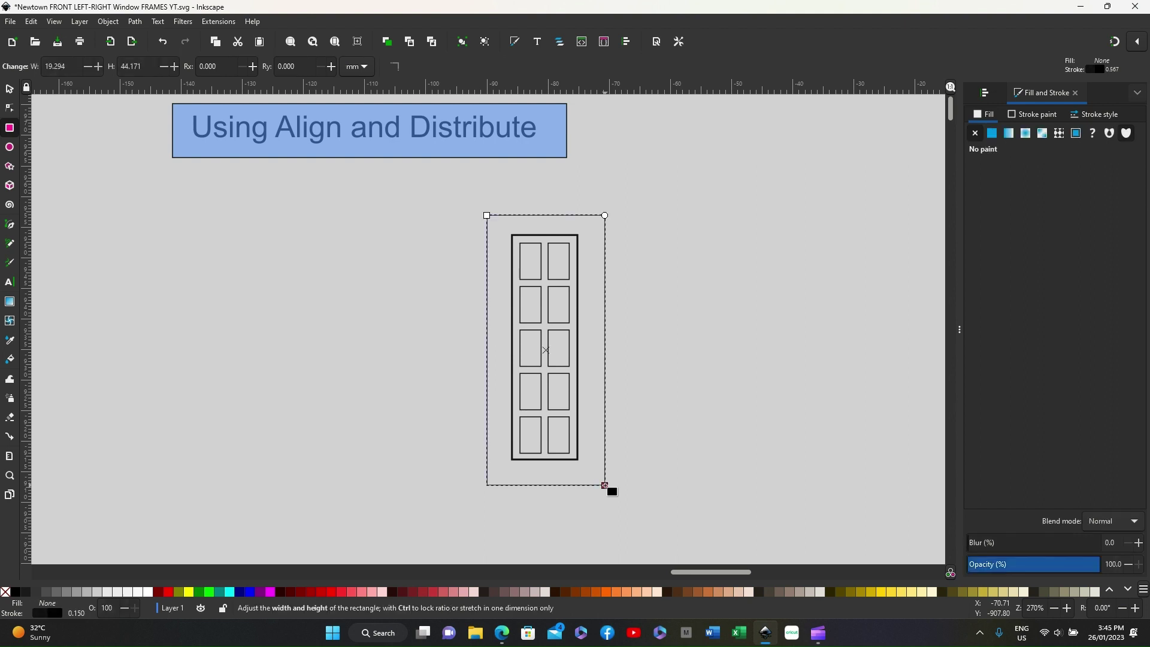
pyautogui.click(648, 320)
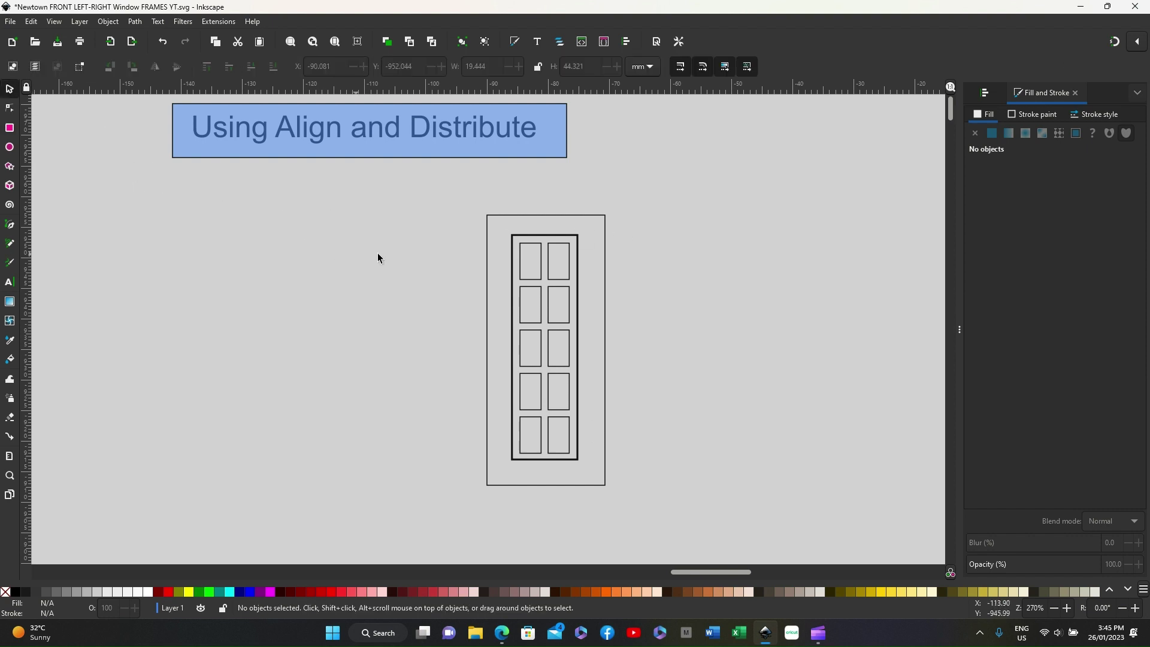
# Step: Pull the inner window outline out from around the panes and delete it
pyautogui.click(574, 236)
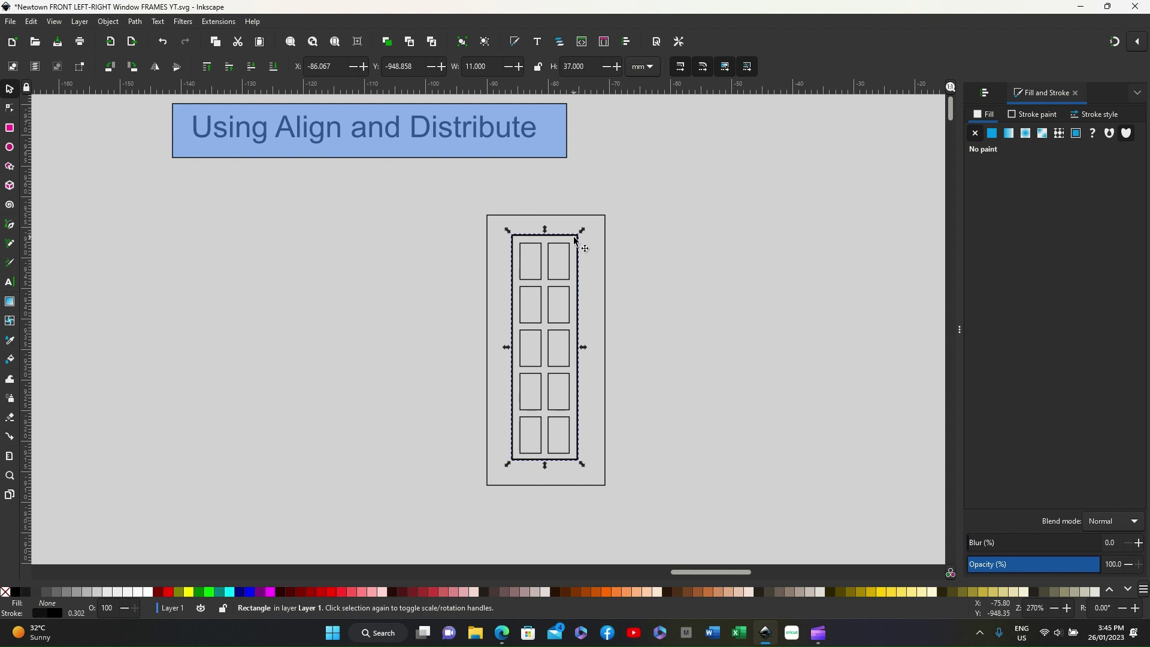
pyautogui.moveTo(573, 237); pyautogui.dragTo(817, 241)
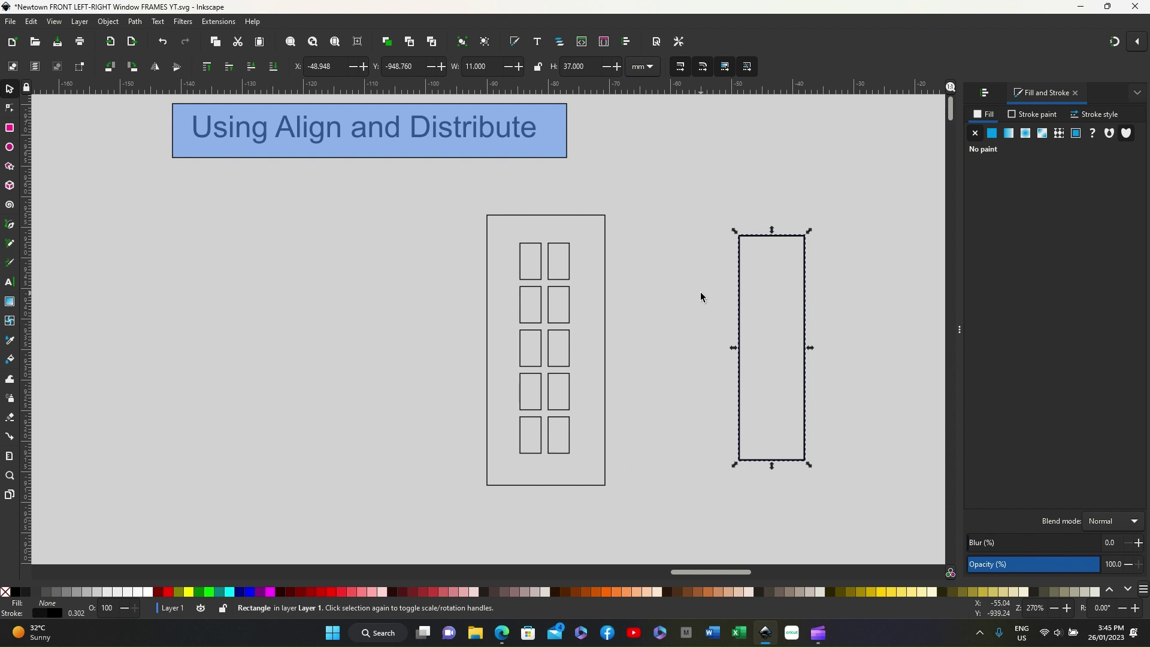
pyautogui.press('Delete')
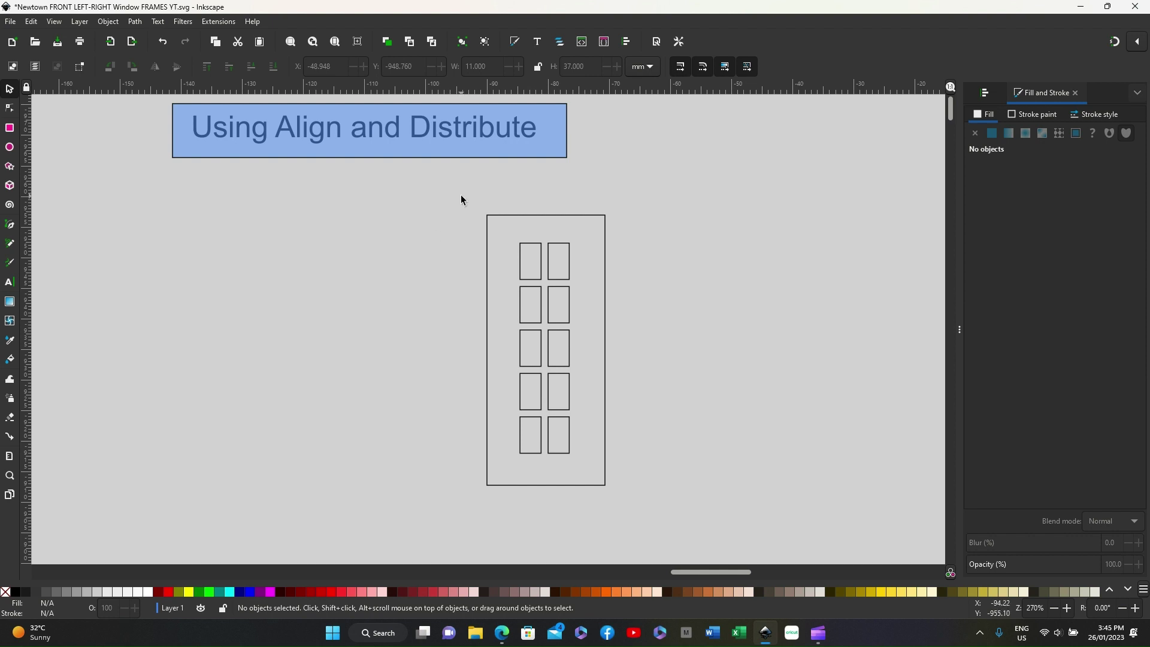
# Step: Duplicate the finished ten-pane window with its outer frame and place the copy to the left of the original
pyautogui.moveTo(457, 198); pyautogui.dragTo(632, 520)
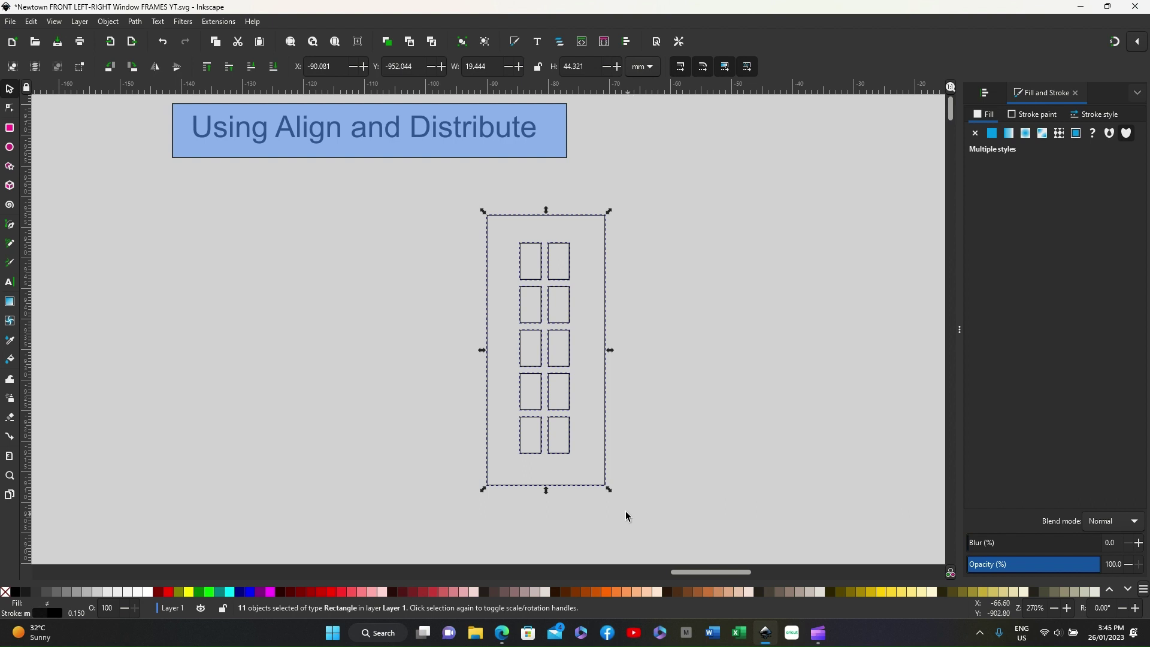
pyautogui.rightClick(605, 486)
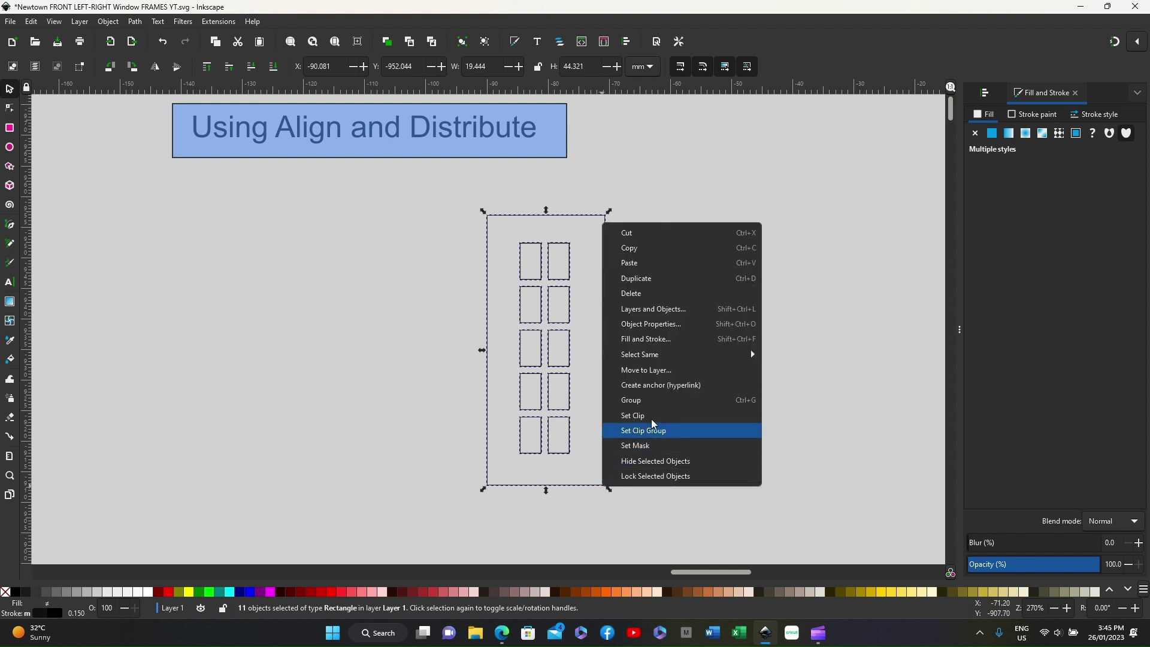
pyautogui.click(639, 280)
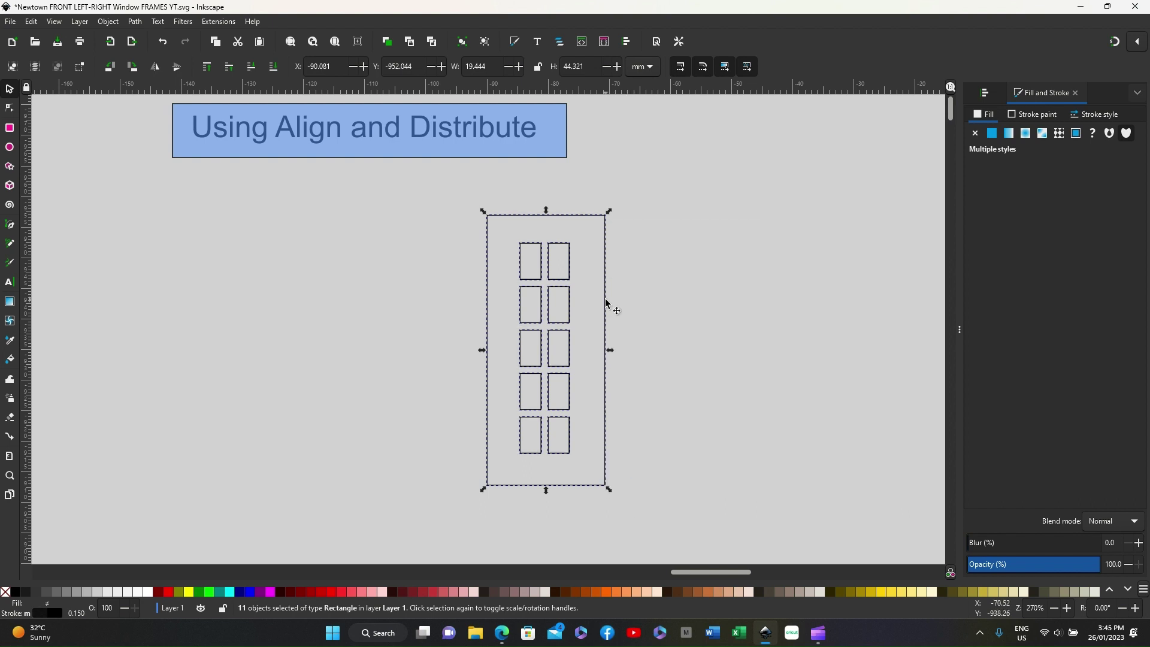
pyautogui.moveTo(605, 301); pyautogui.dragTo(440, 300)
pyautogui.click(690, 285)
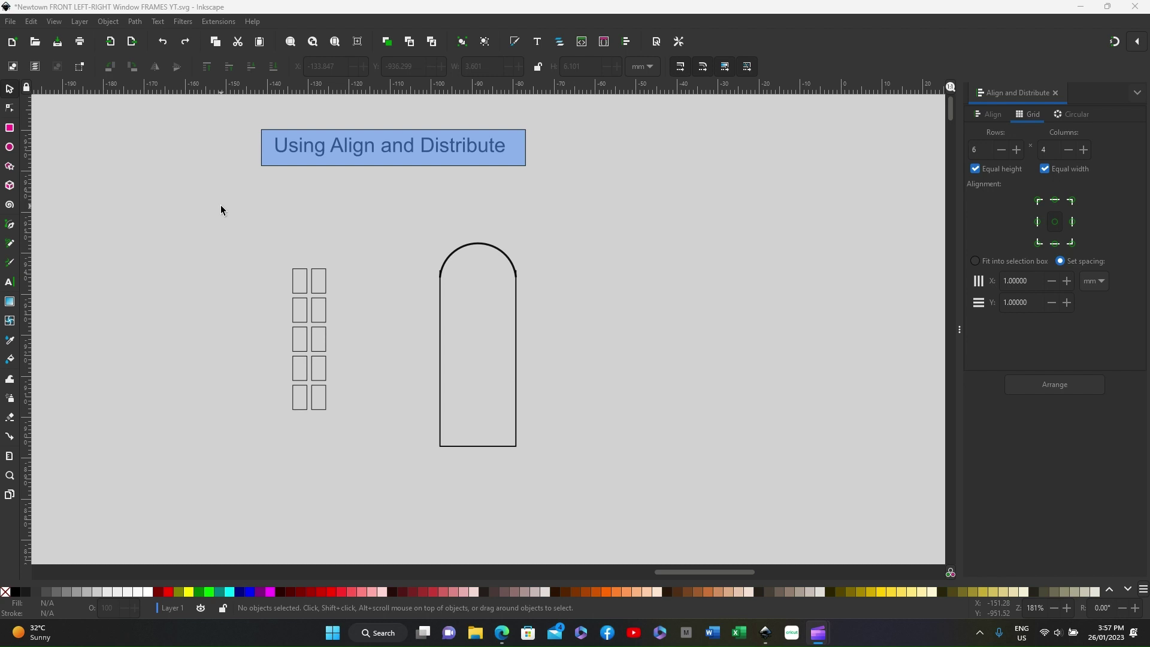
# Step: Duplicate the top pair of loose panes beside the arched window outline and place the copies above them as a sixth row
pyautogui.click(294, 278)
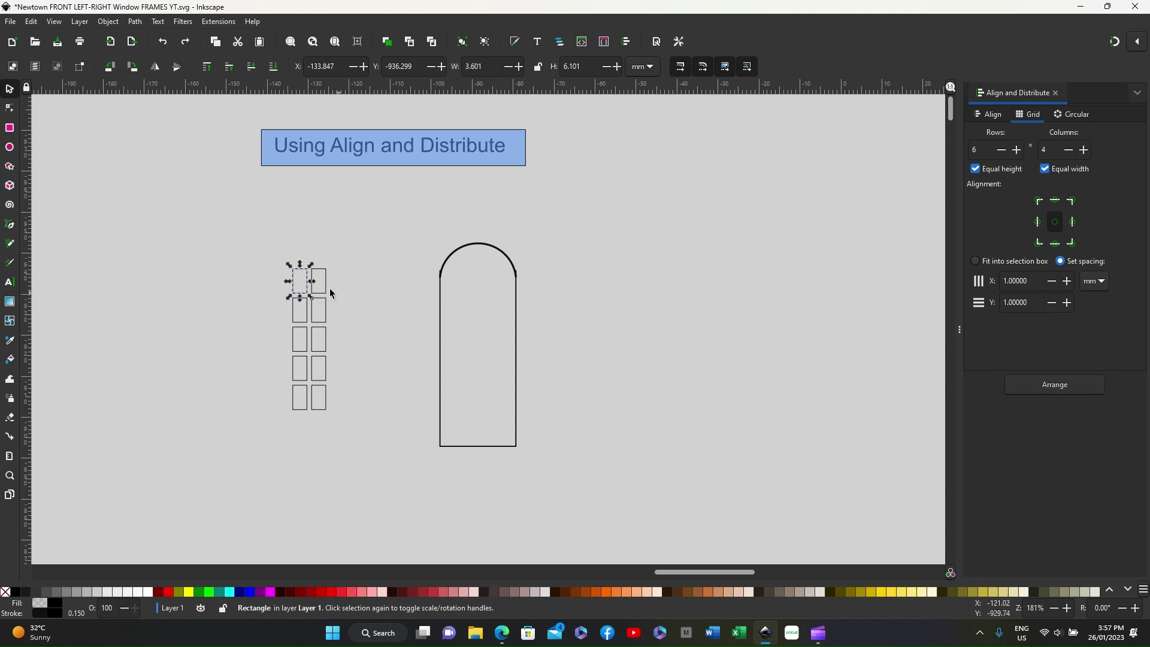
pyautogui.click(275, 258)
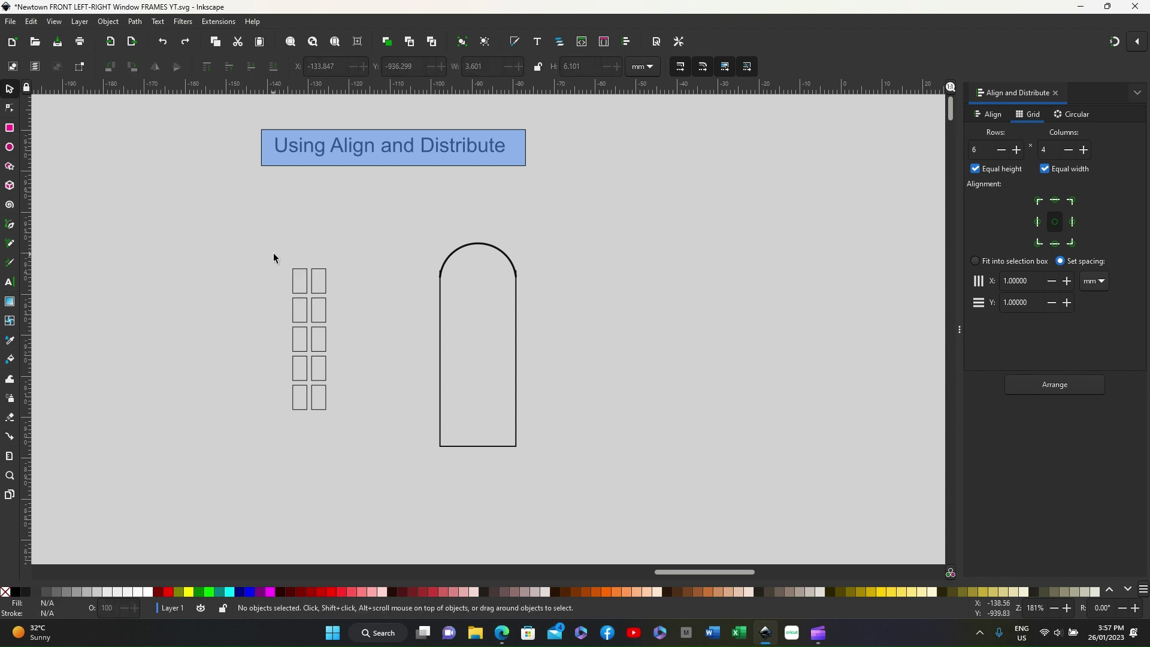
pyautogui.moveTo(276, 253); pyautogui.dragTo(338, 294)
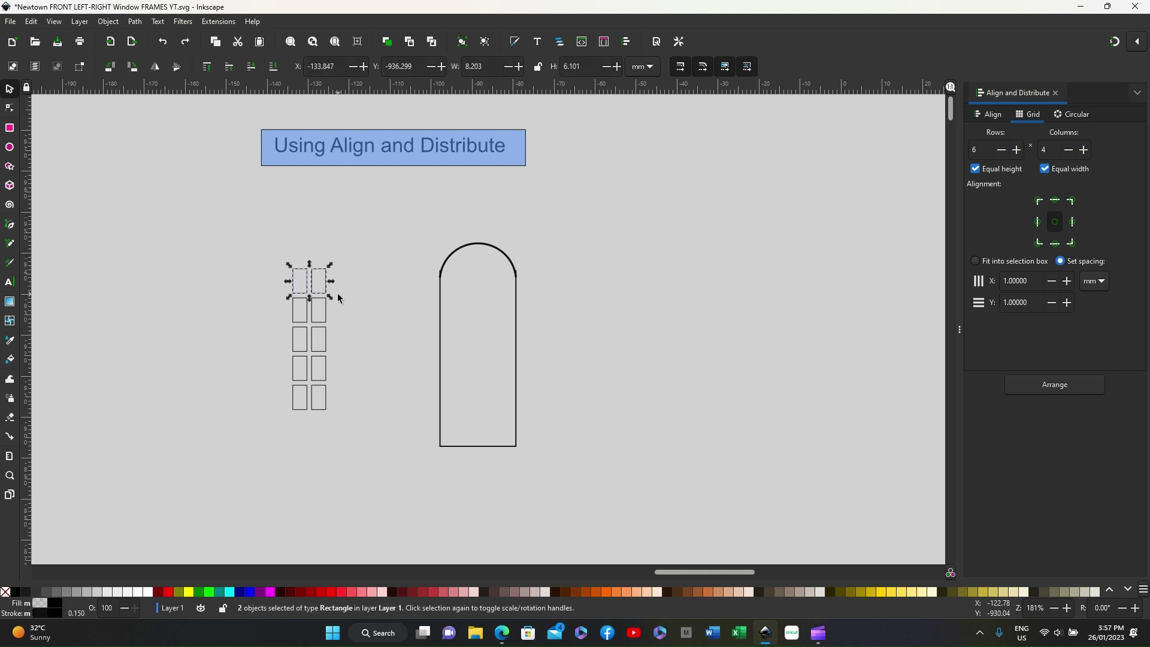
pyautogui.rightClick(326, 279)
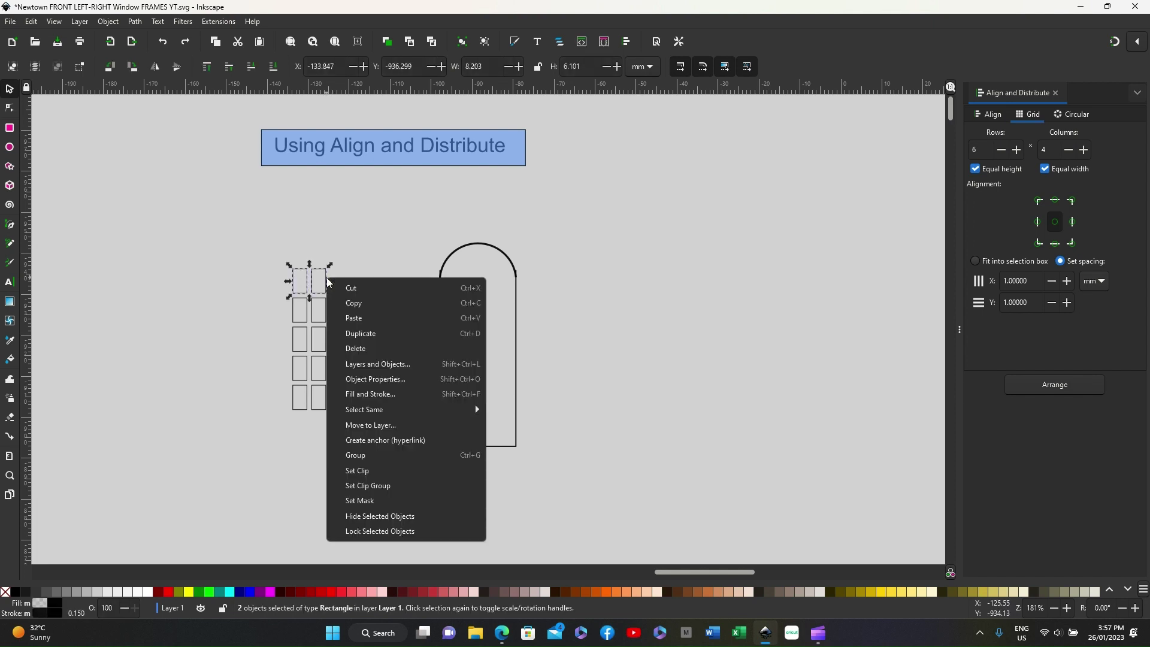
pyautogui.click(360, 337)
pyautogui.moveTo(317, 268); pyautogui.dragTo(315, 226)
pyautogui.click(364, 311)
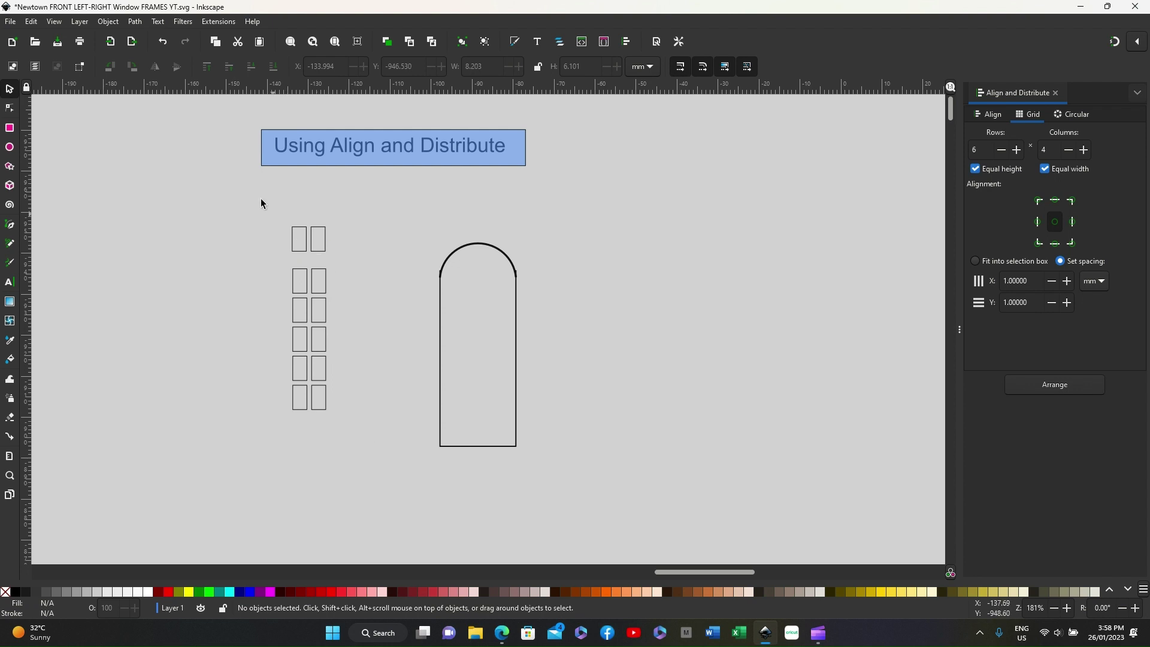
# Step: Duplicate all twelve panes and place the copies to their right as the third and fourth columns
pyautogui.moveTo(270, 210); pyautogui.dragTo(354, 439)
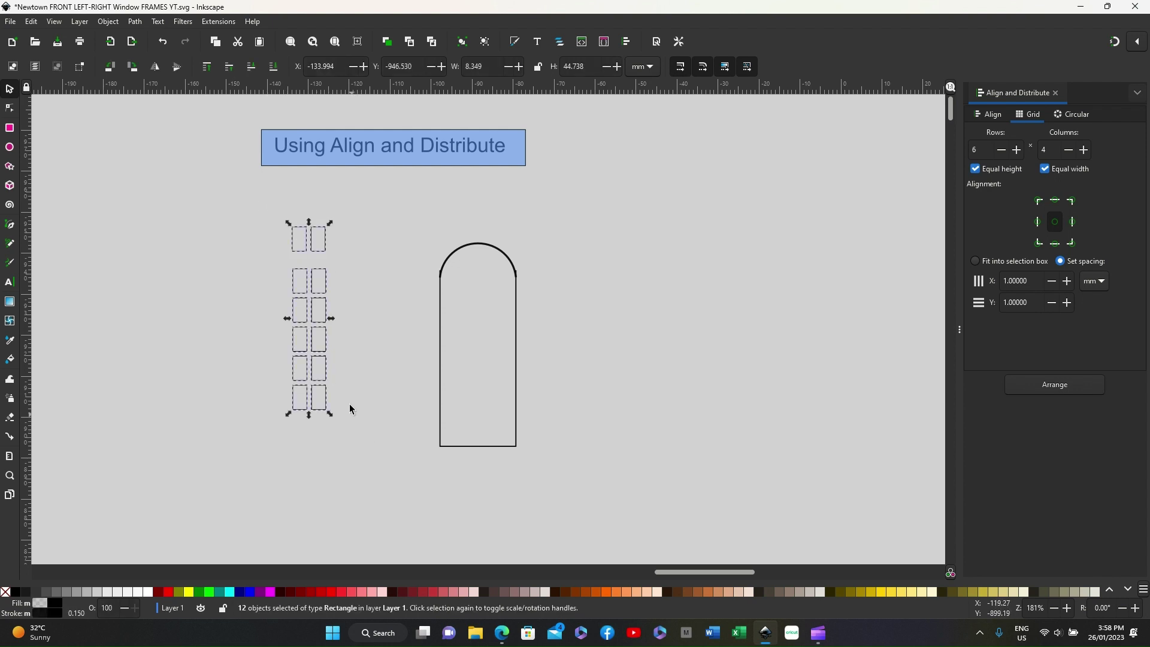
pyautogui.rightClick(327, 310)
pyautogui.click(354, 362)
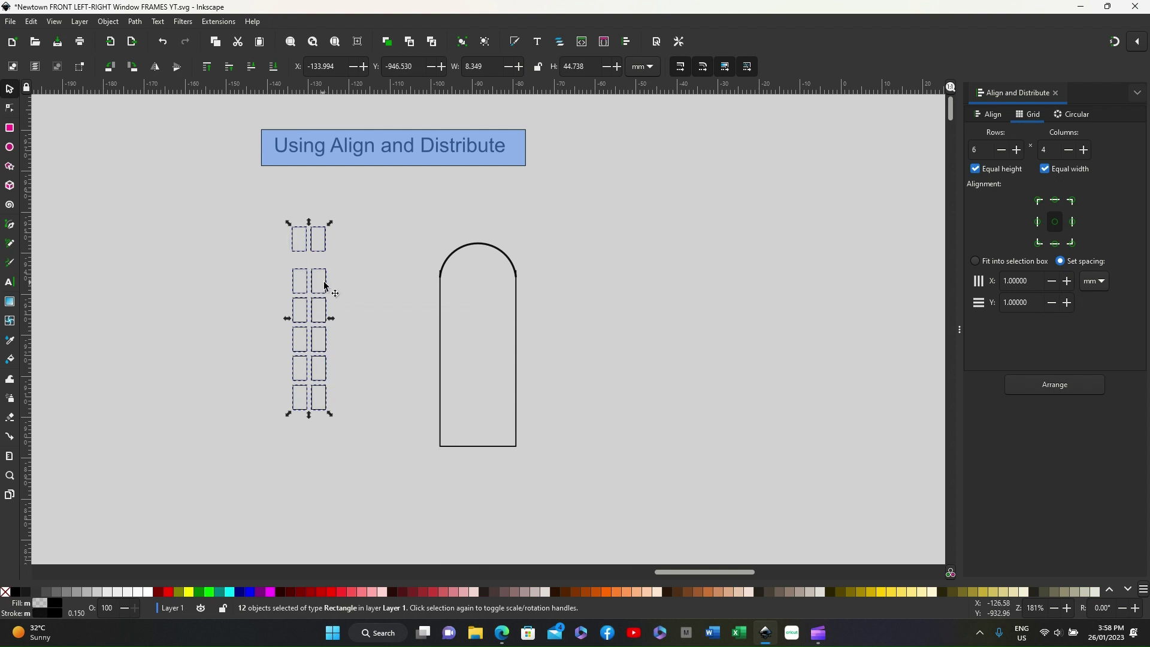
pyautogui.moveTo(326, 284); pyautogui.dragTo(371, 281)
pyautogui.click(196, 462)
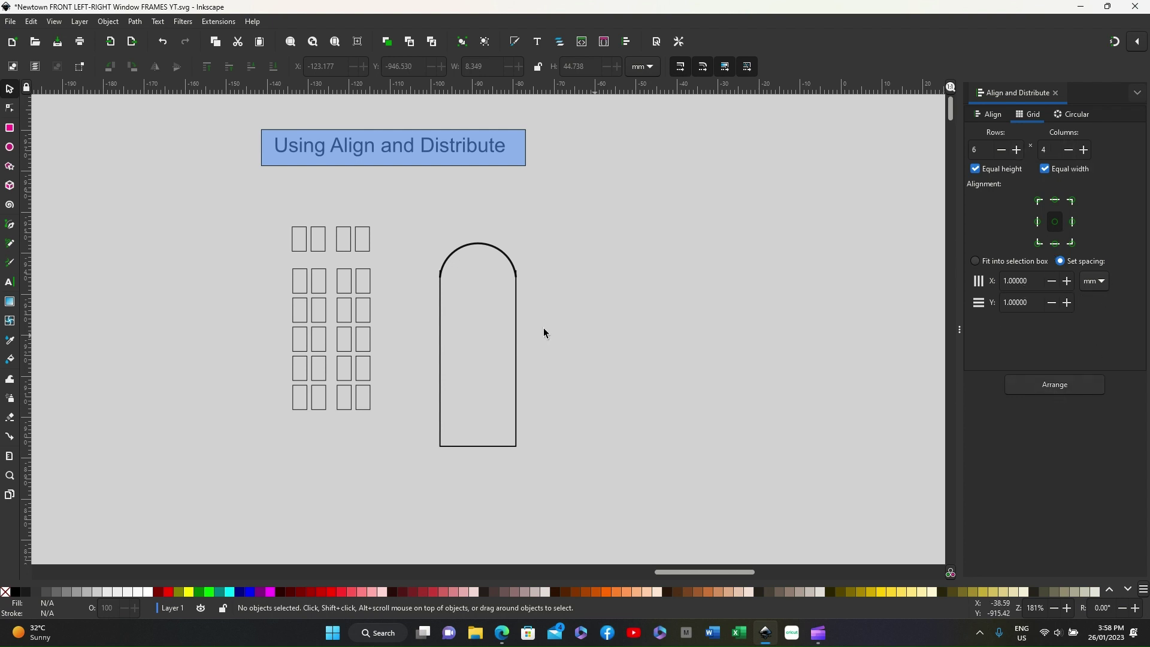
# Step: Arrange the 24 panes in a grid of 6 rows and 4 columns with 1 mm spacing and move it inside the arched outline
pyautogui.moveTo(278, 211); pyautogui.dragTo(387, 438)
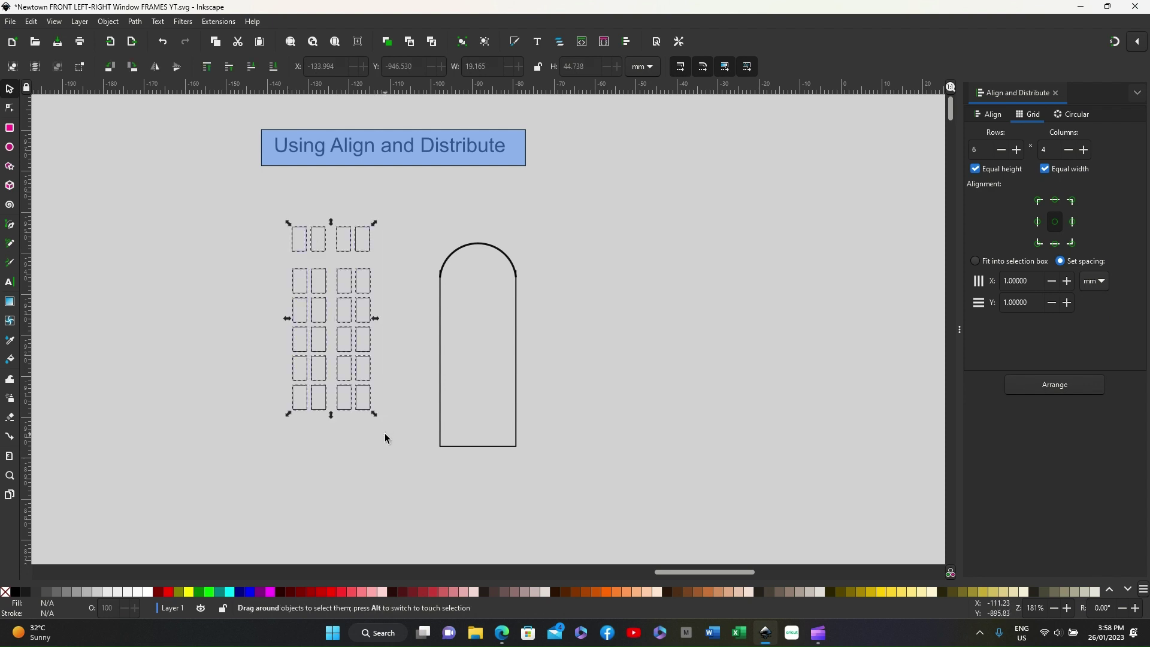
pyautogui.click(1059, 386)
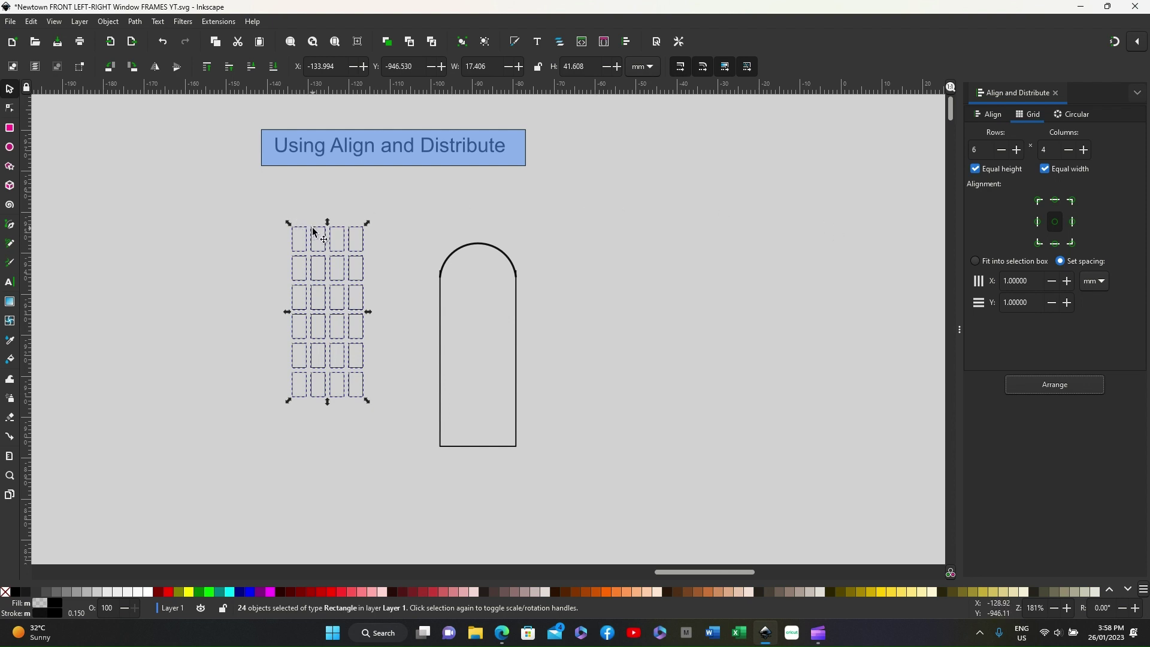
pyautogui.moveTo(316, 233); pyautogui.dragTo(466, 276)
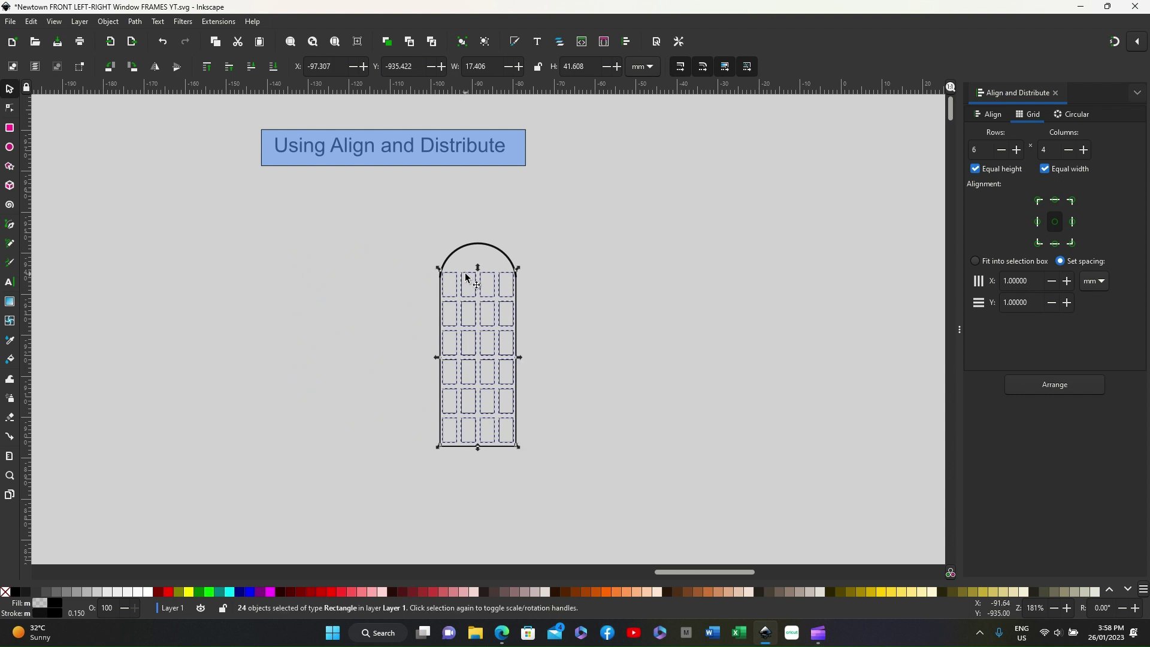
pyautogui.click(570, 283)
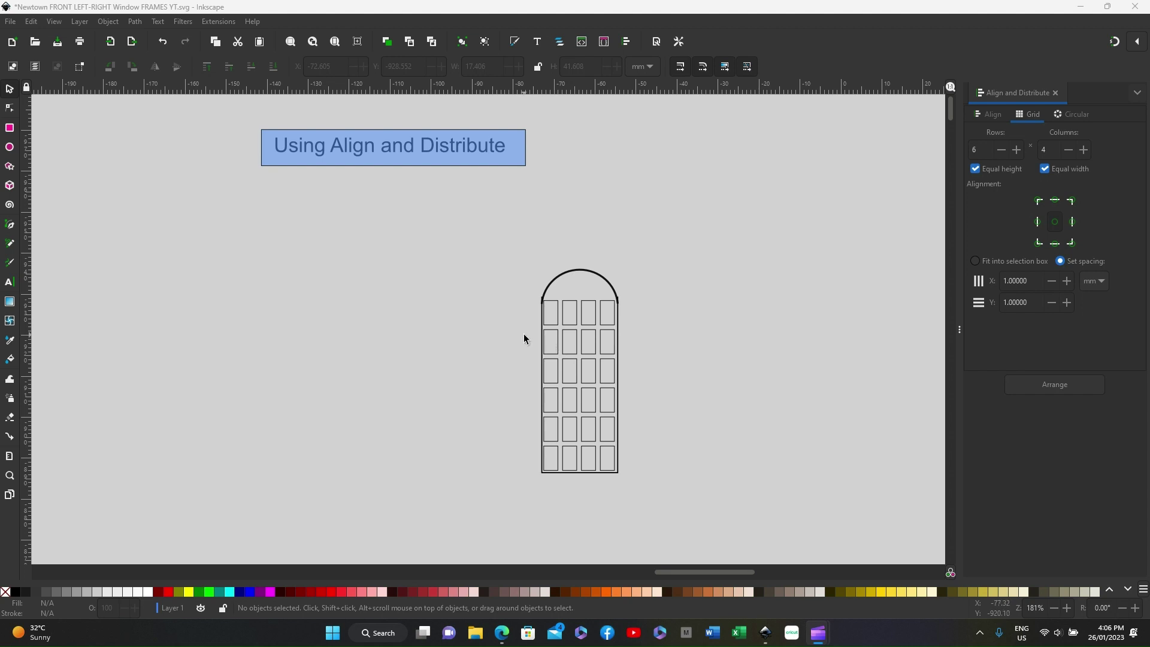
# Step: Move the arched outline clear of the panes and resize the whole pane grid to 17 mm wide and 40.5 mm high
pyautogui.click(579, 275)
pyautogui.moveTo(580, 275); pyautogui.dragTo(360, 282)
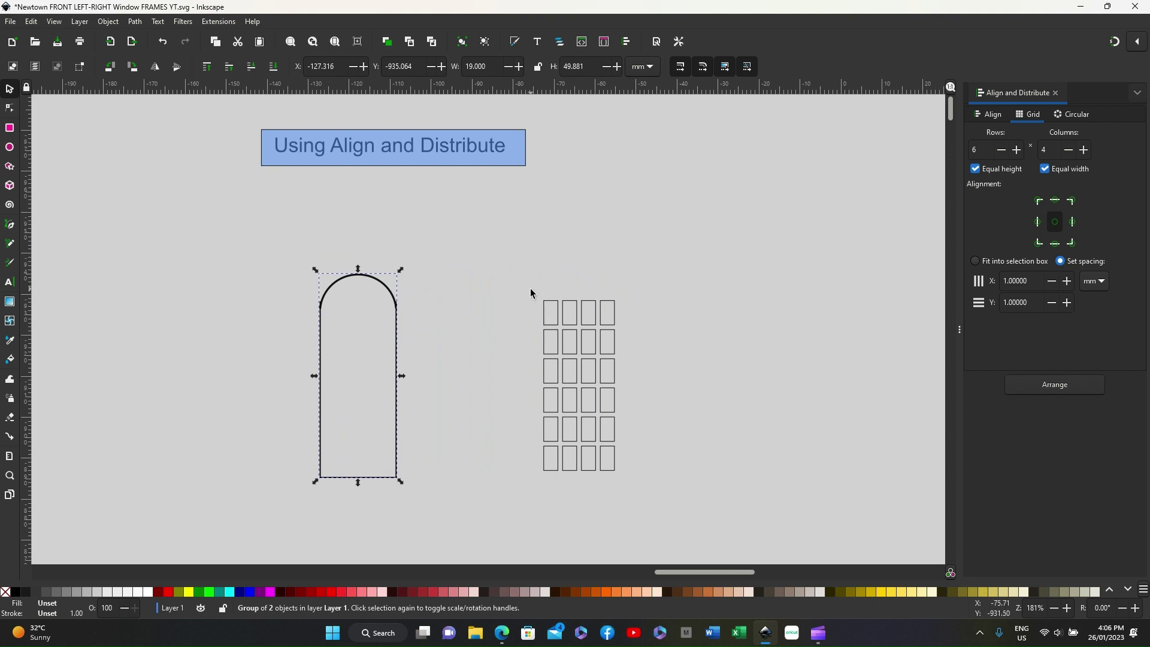
pyautogui.moveTo(533, 289); pyautogui.dragTo(629, 498)
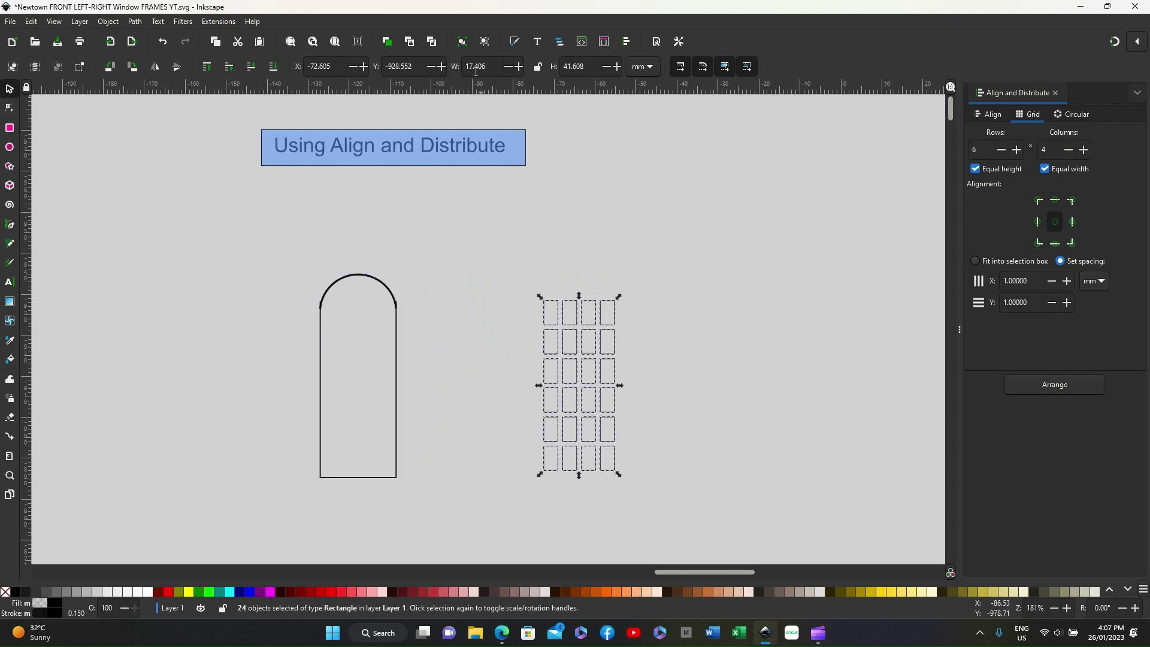
pyautogui.moveTo(476, 65); pyautogui.dragTo(492, 66)
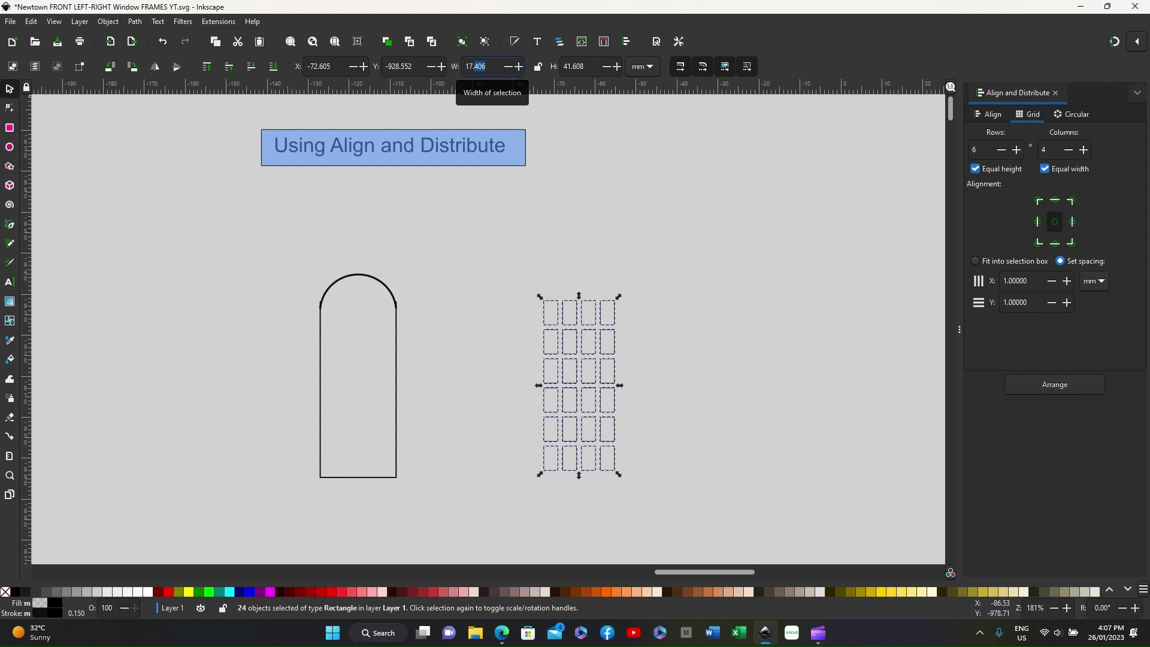
pyautogui.press('BackSpace')
pyautogui.press('Return')
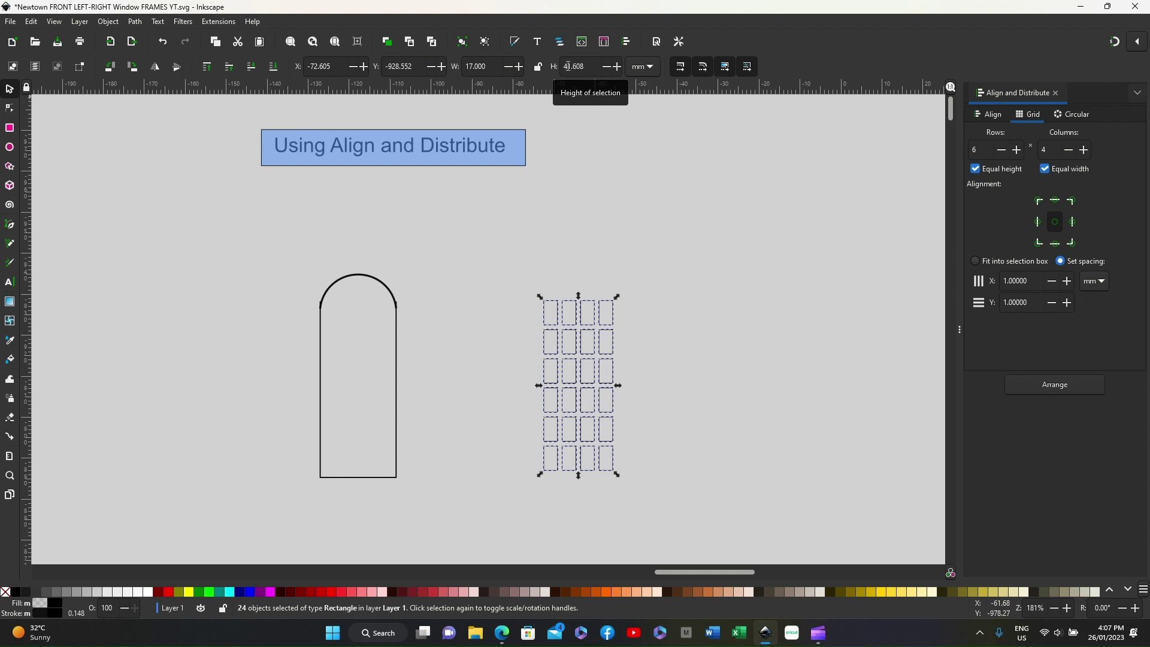
pyautogui.moveTo(565, 66); pyautogui.dragTo(586, 66)
pyautogui.write('40.5')
pyautogui.press('Return')
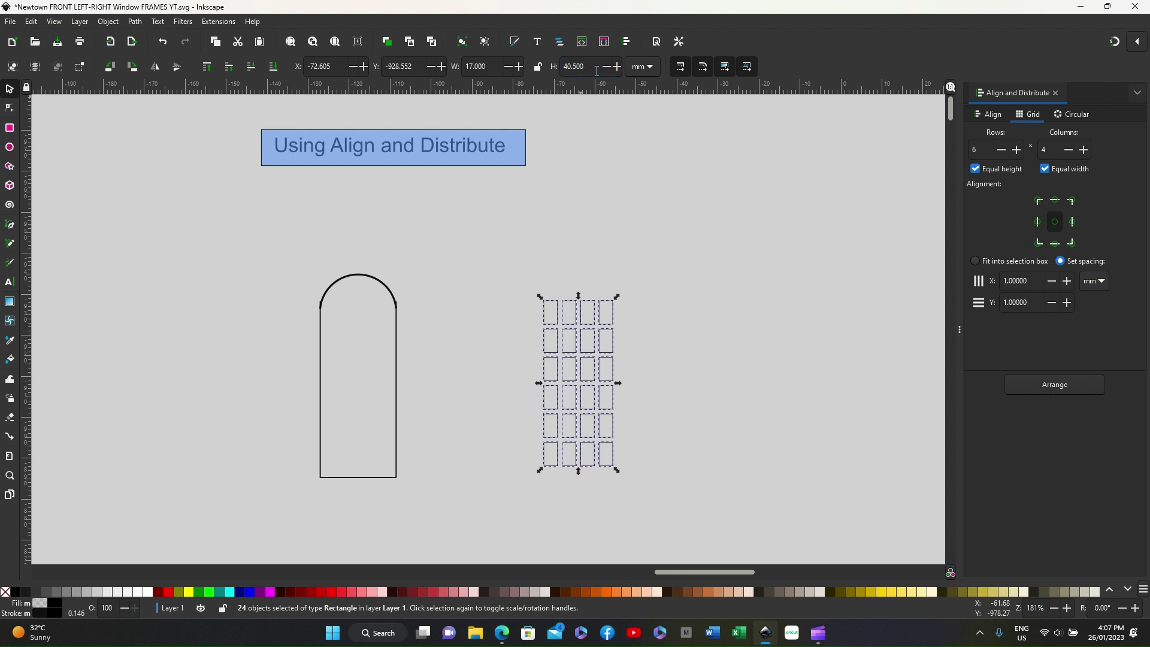
pyautogui.click(538, 260)
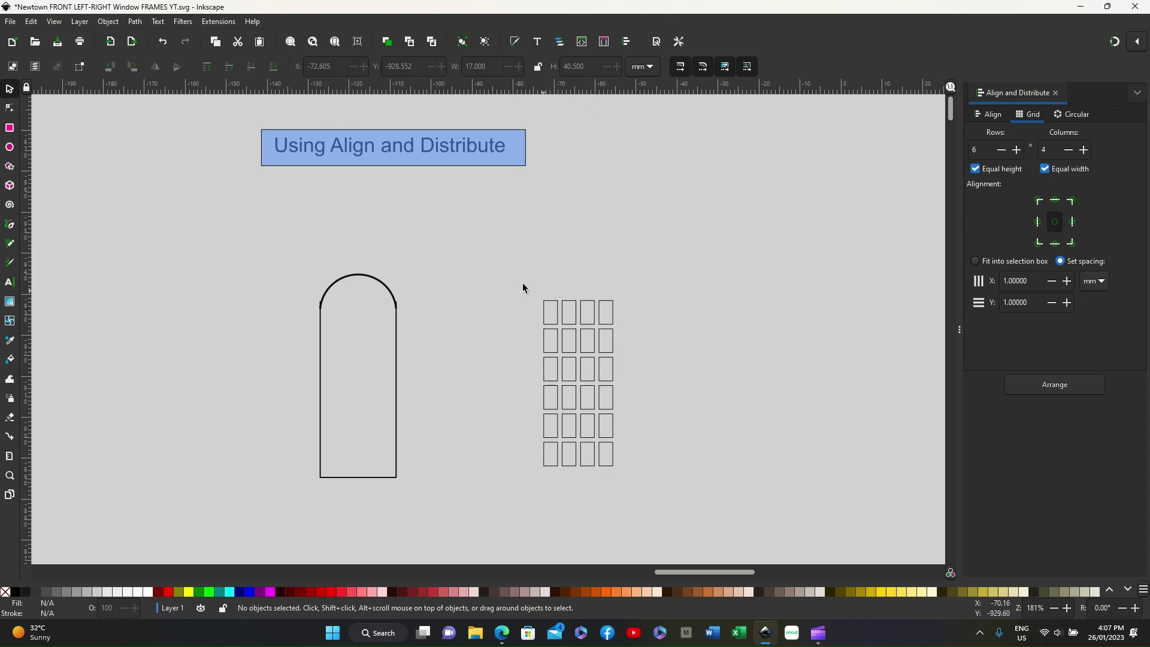
# Step: Move the resized 24-pane grid back inside the arched outline, centred in its straight-sided part
pyautogui.moveTo(510, 280); pyautogui.dragTo(639, 505)
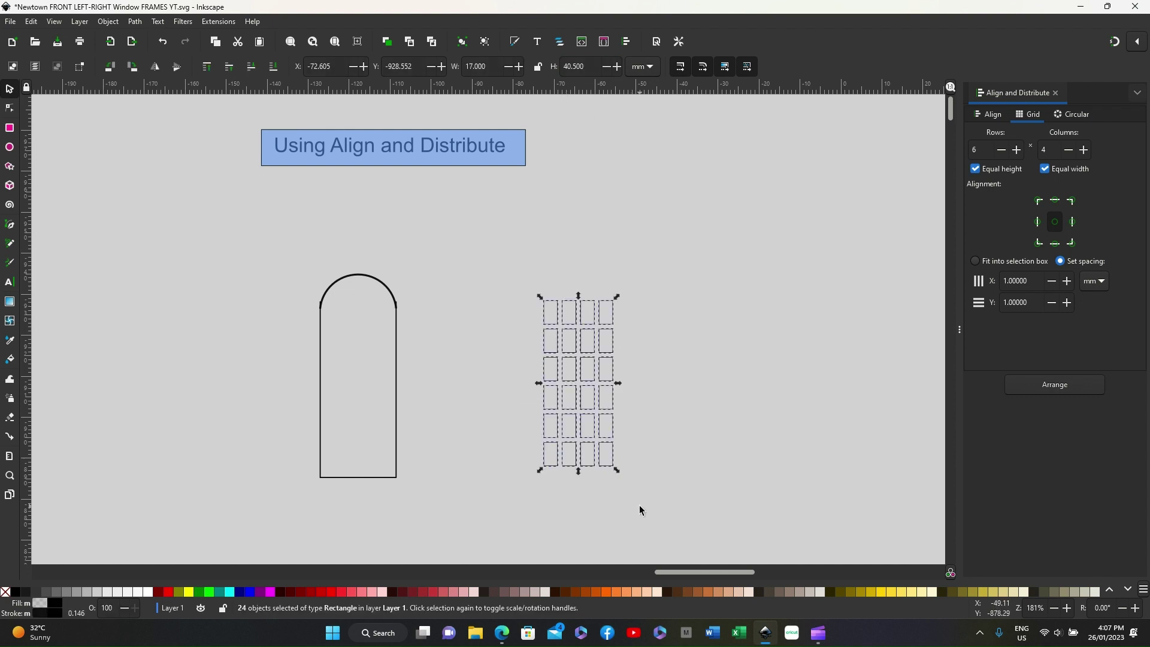
pyautogui.moveTo(563, 308); pyautogui.dragTo(341, 313)
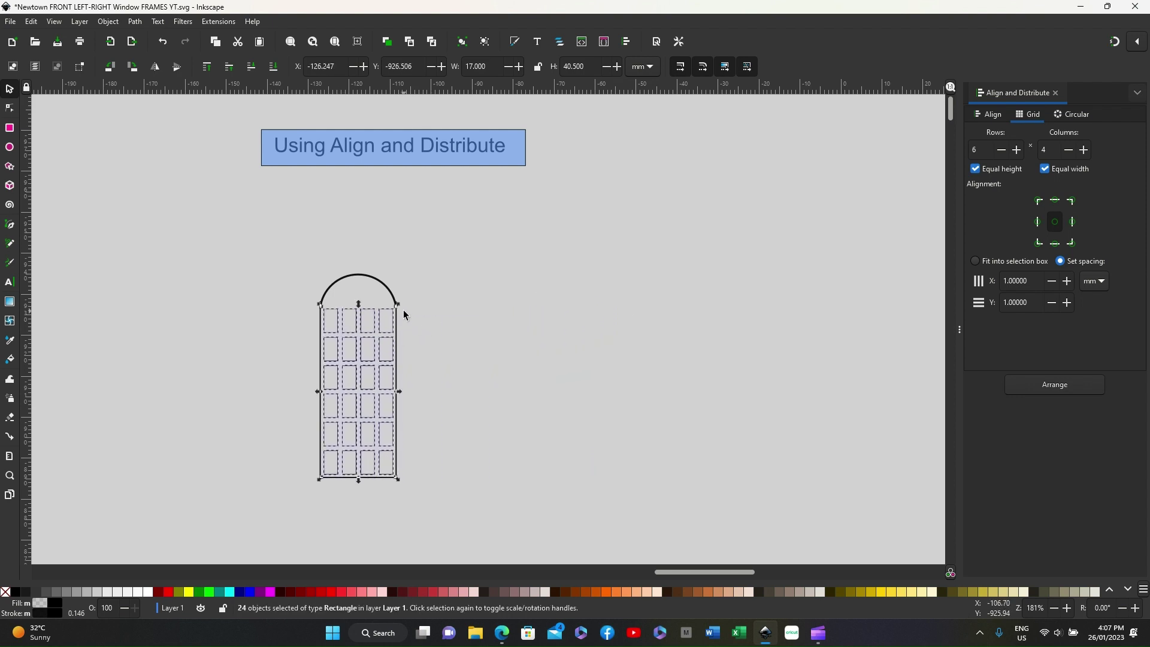
pyautogui.press('Escape')
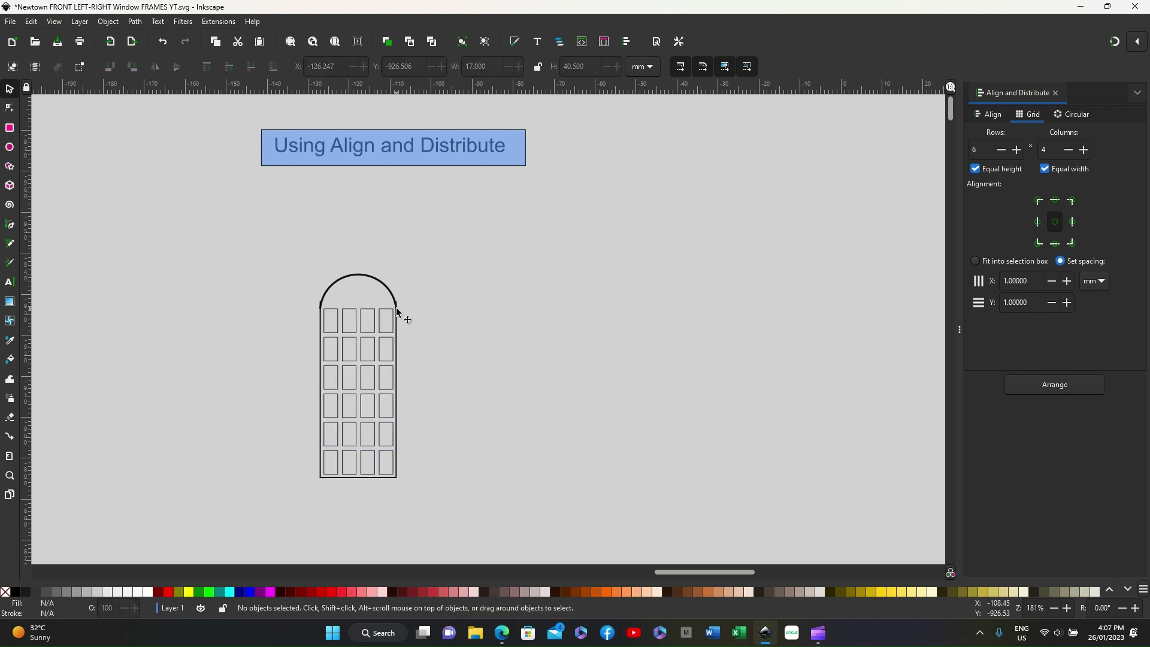